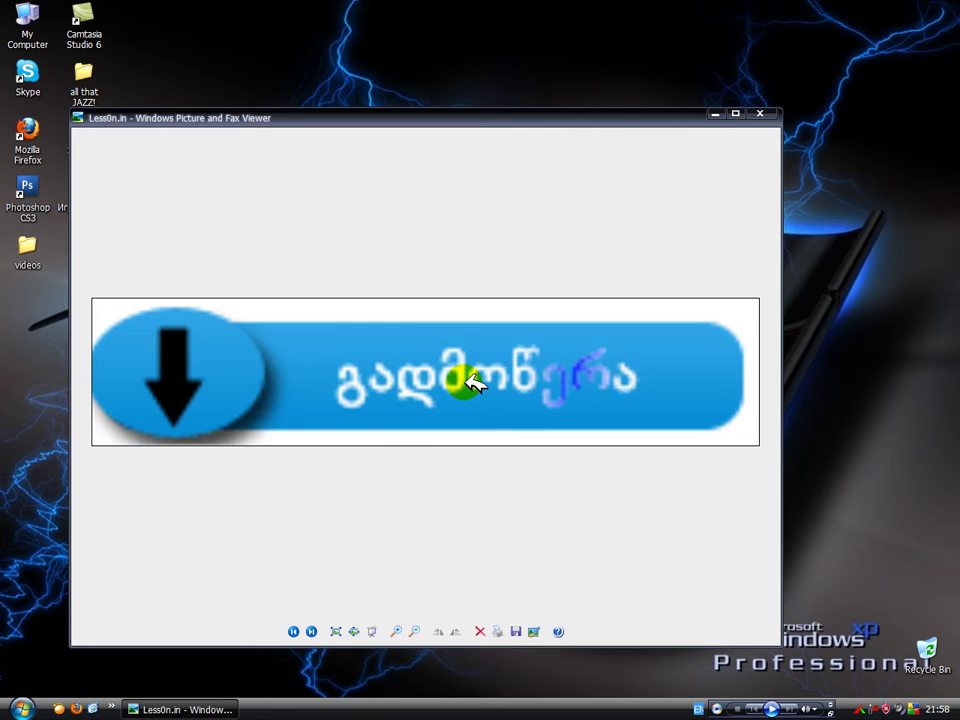
Close the picture viewer with the sample download button image and refresh the desktop
left_click(178, 710)
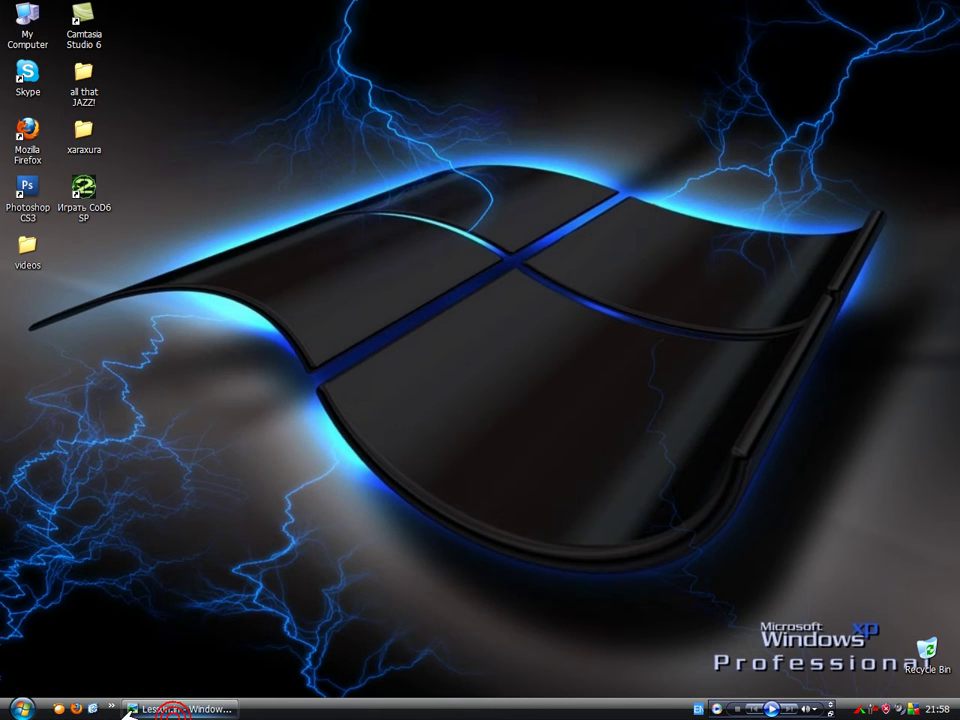
left_click(140, 709)
right_click(145, 709)
left_click(160, 703)
right_click(268, 428)
left_click(309, 472)
right_click(443, 372)
left_click(489, 409)
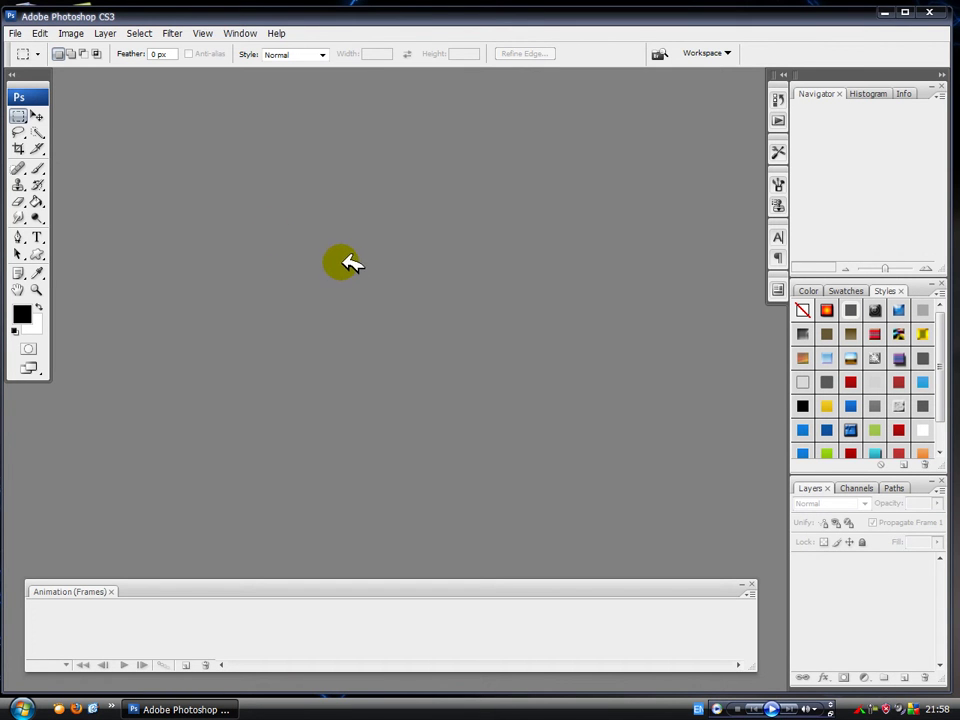
left_click(15, 33)
left_click(199, 155)
left_click(884, 709)
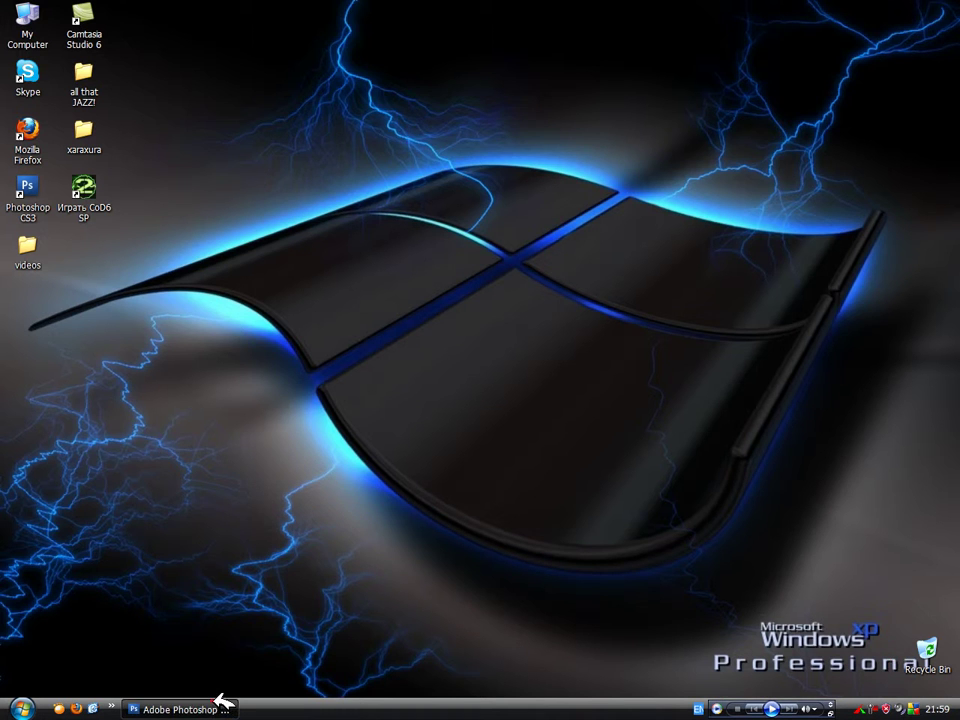
left_click(180, 709)
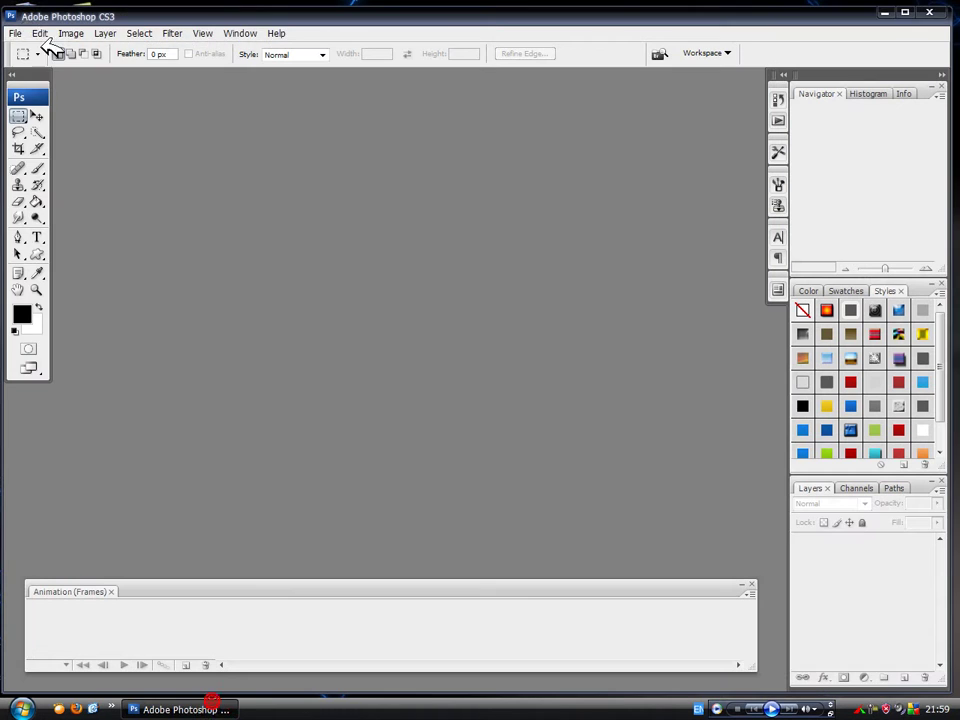
Create a new RGB document 220 pixels wide and 70 pixels high with a white background
left_click(15, 33)
left_click(40, 51)
left_click(412, 311)
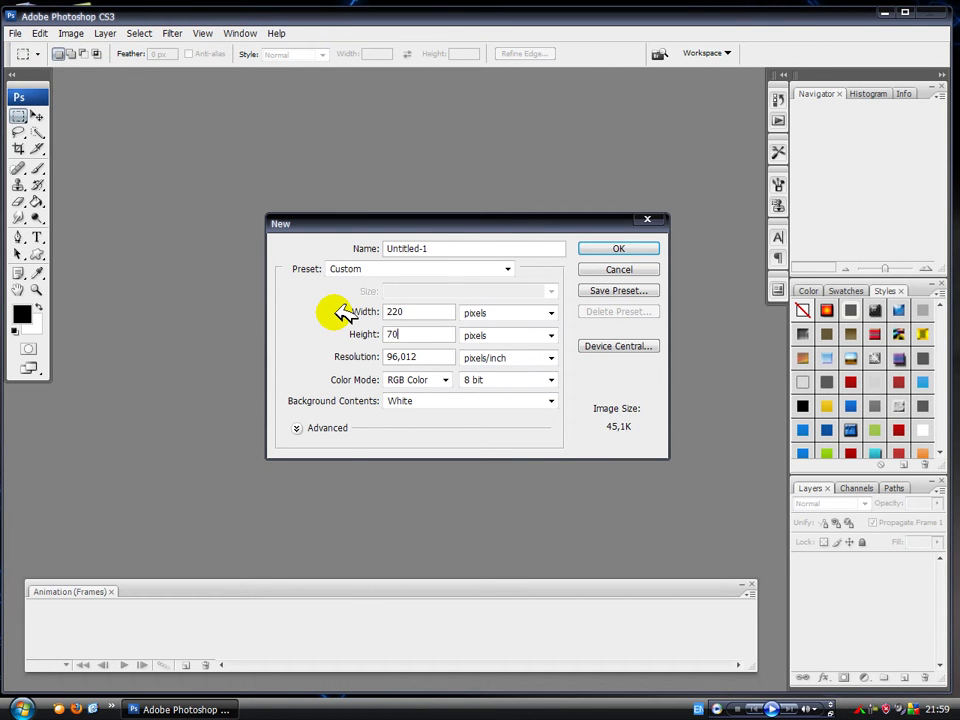
key("Return")
Enlarge the document window around the canvas and move it towards the middle of the workspace
left_click_drag(248, 171, 440, 281)
left_click_drag(231, 81, 397, 149)
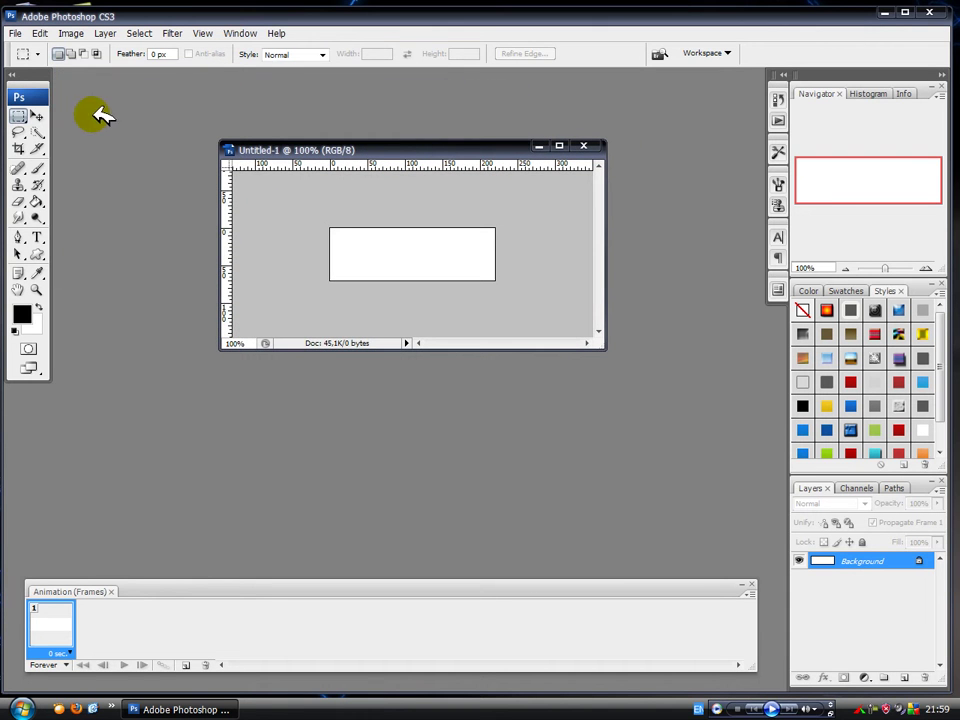
left_click(37, 116)
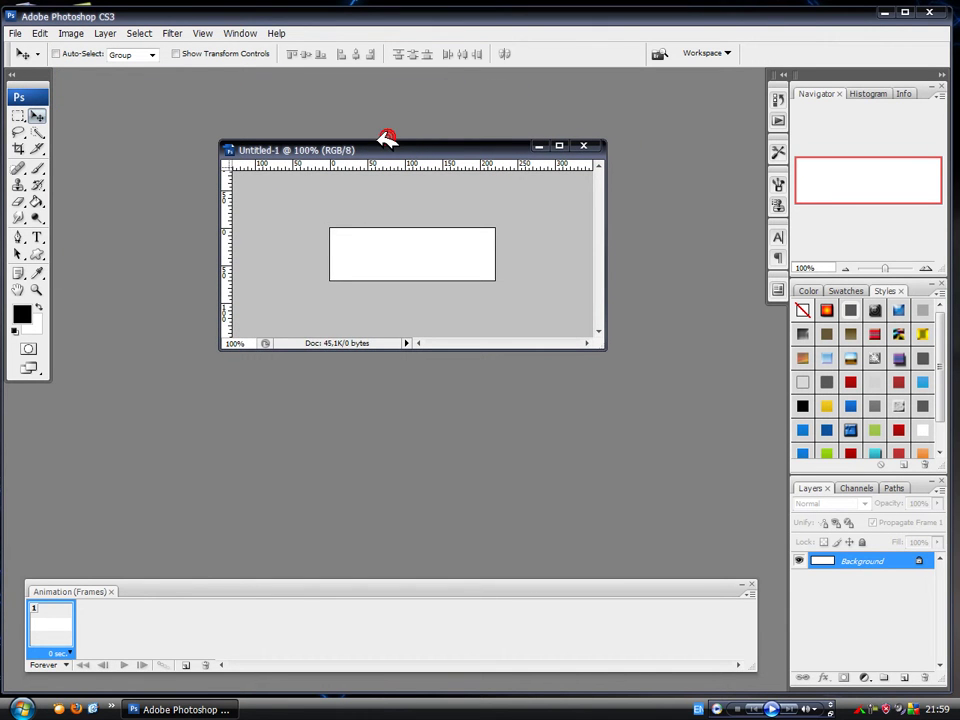
left_click_drag(385, 135, 380, 130)
Draw a black rounded rectangle with a 10 px radius across nearly the full width of the canvas
left_click(40, 254)
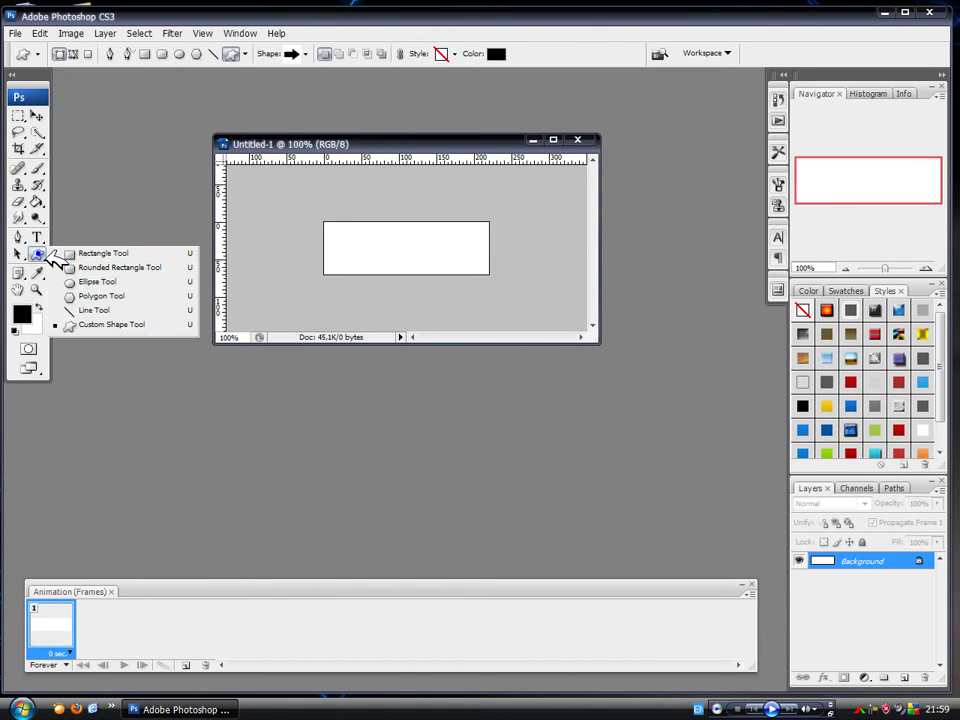
left_click(88, 268)
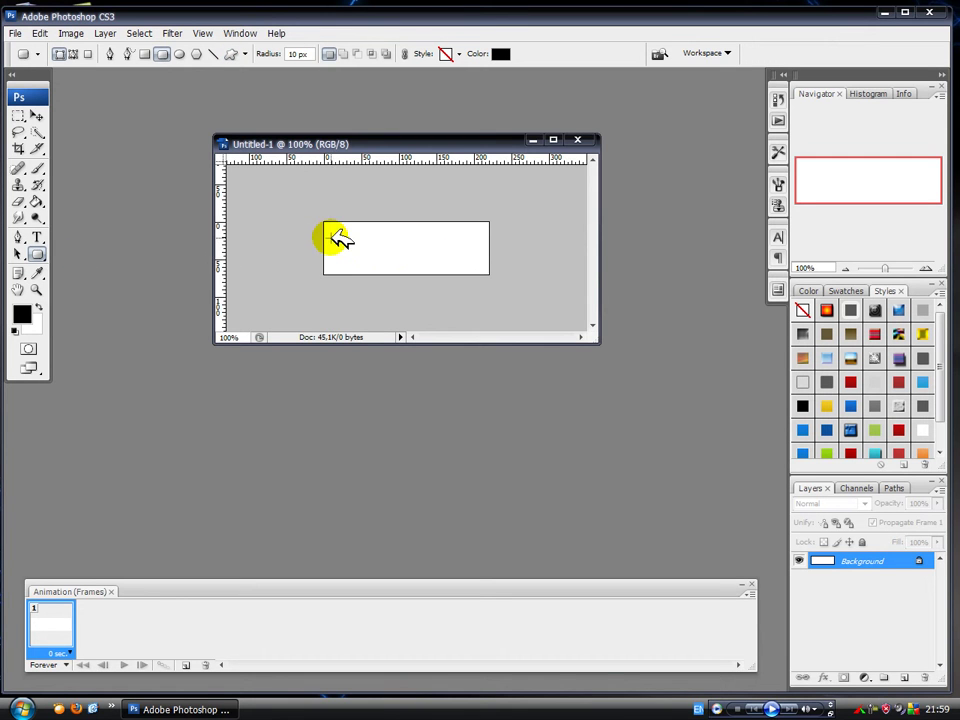
left_click_drag(328, 230, 489, 262)
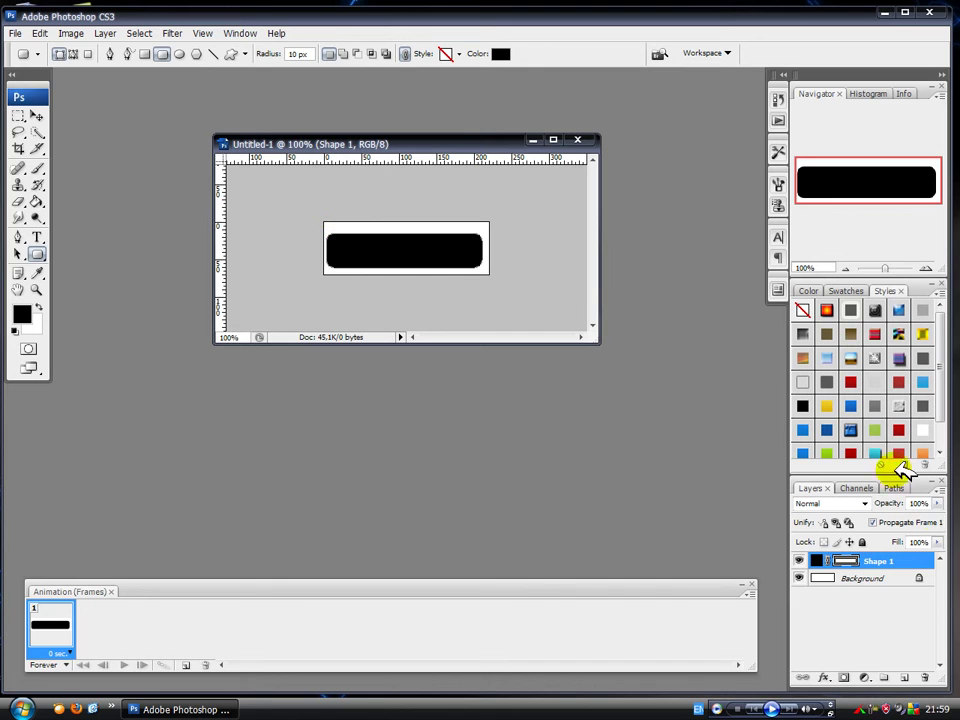
Try several preset styles on the rounded rectangle, including dark blue, red, turquoise and orange
scroll(915, 420, "down", 1)
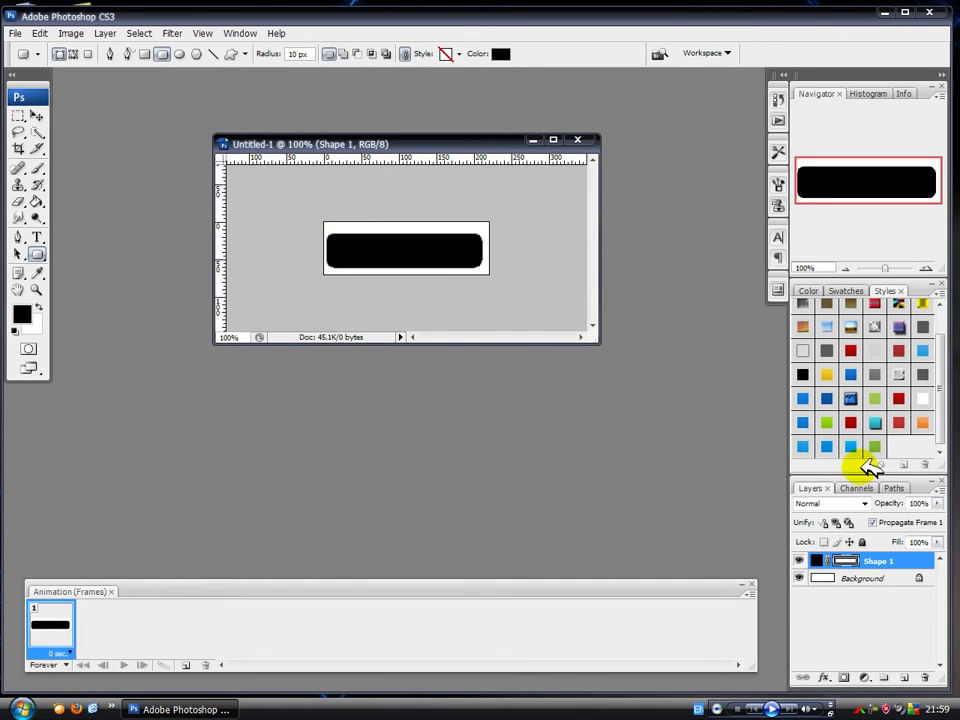
left_click(853, 373)
left_click(853, 374)
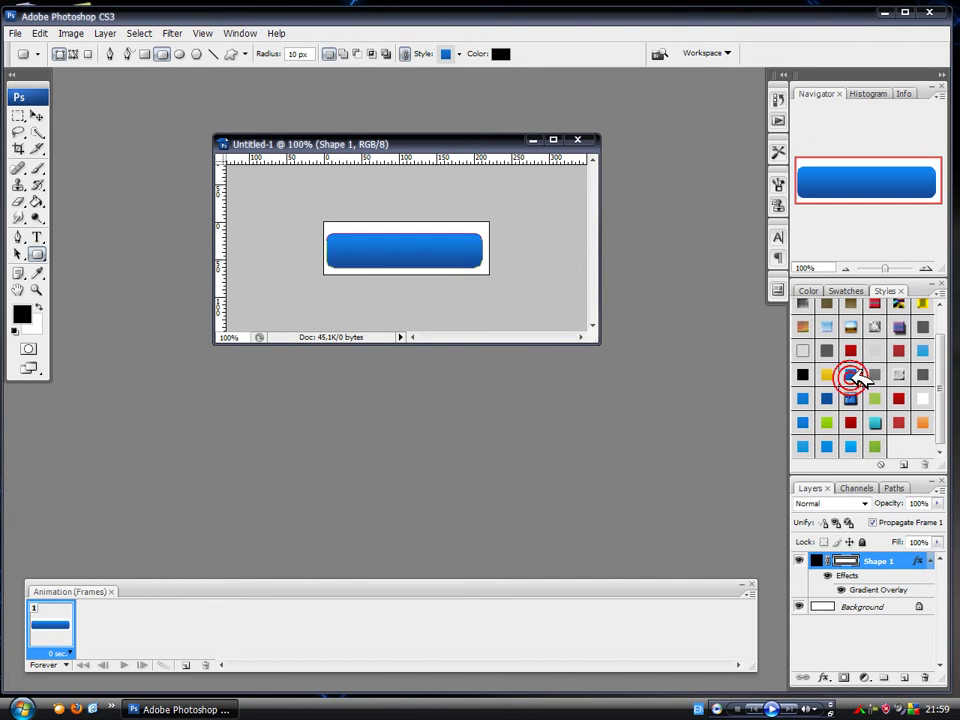
left_click(851, 422)
left_click(853, 374)
left_click(853, 422)
left_click(875, 422)
left_click(898, 422)
left_click(922, 422)
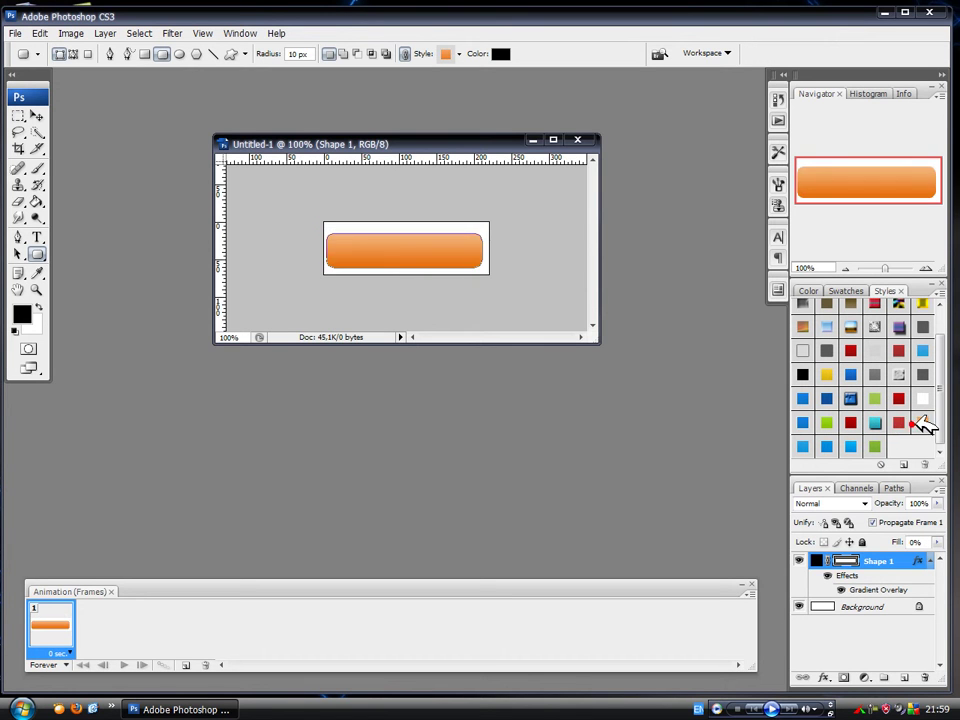
left_click(898, 422)
left_click(920, 372)
Apply the light blue gradient preset style to the rounded rectangle and keep its layer selected
left_click(921, 350)
left_click(909, 353)
left_click(922, 350)
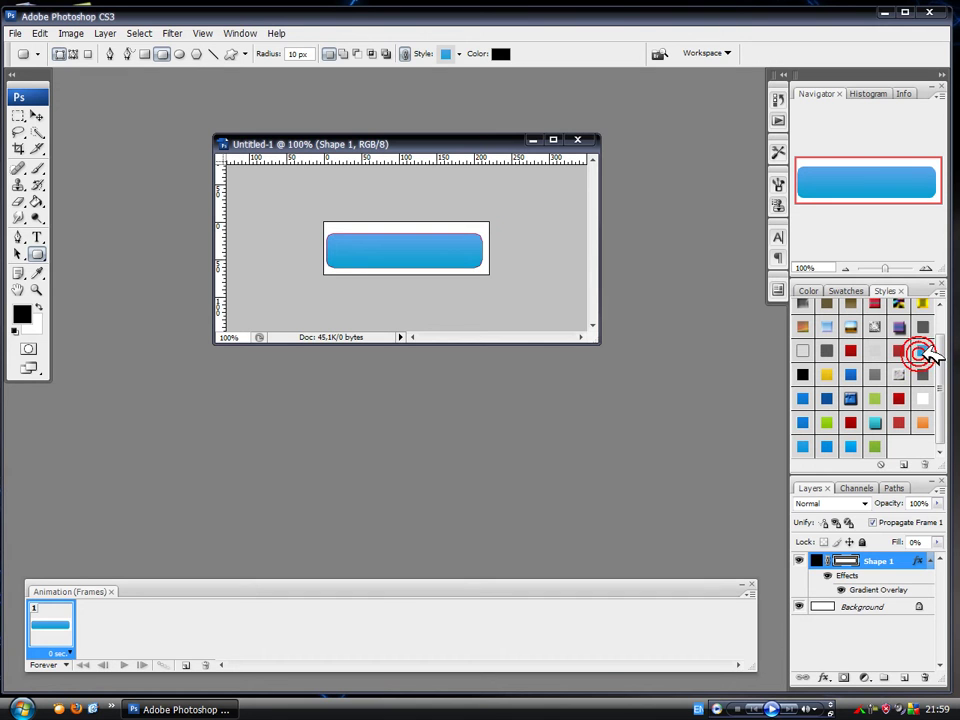
left_click(870, 606)
left_click(881, 562)
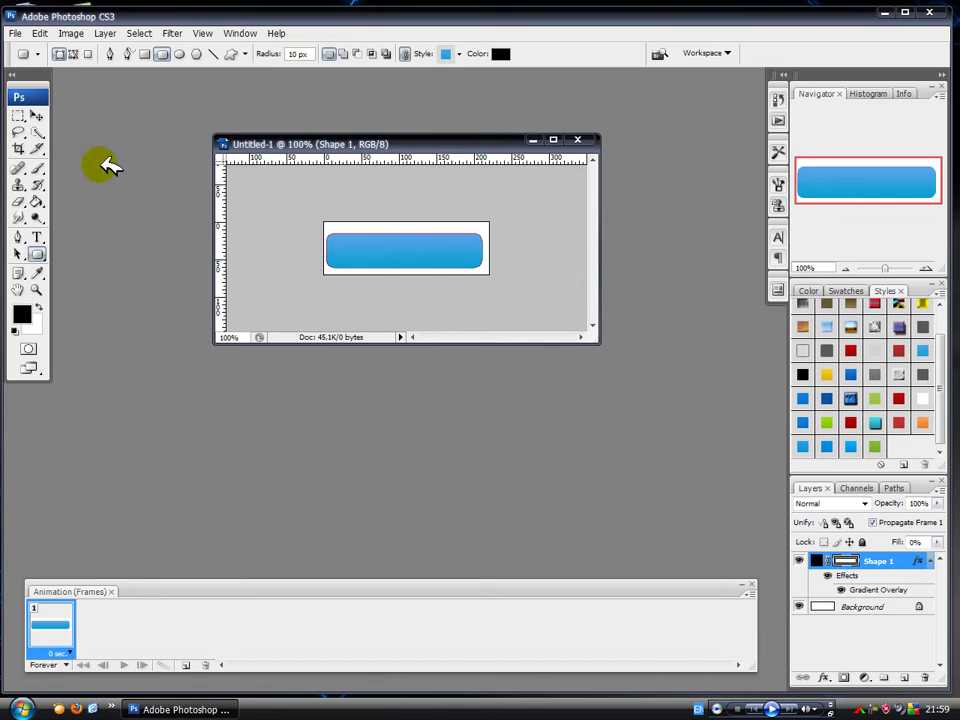
Move the blue bar slightly so it sits centred on the canvas
left_click(35, 115)
left_click(394, 257)
left_click_drag(395, 250, 398, 247)
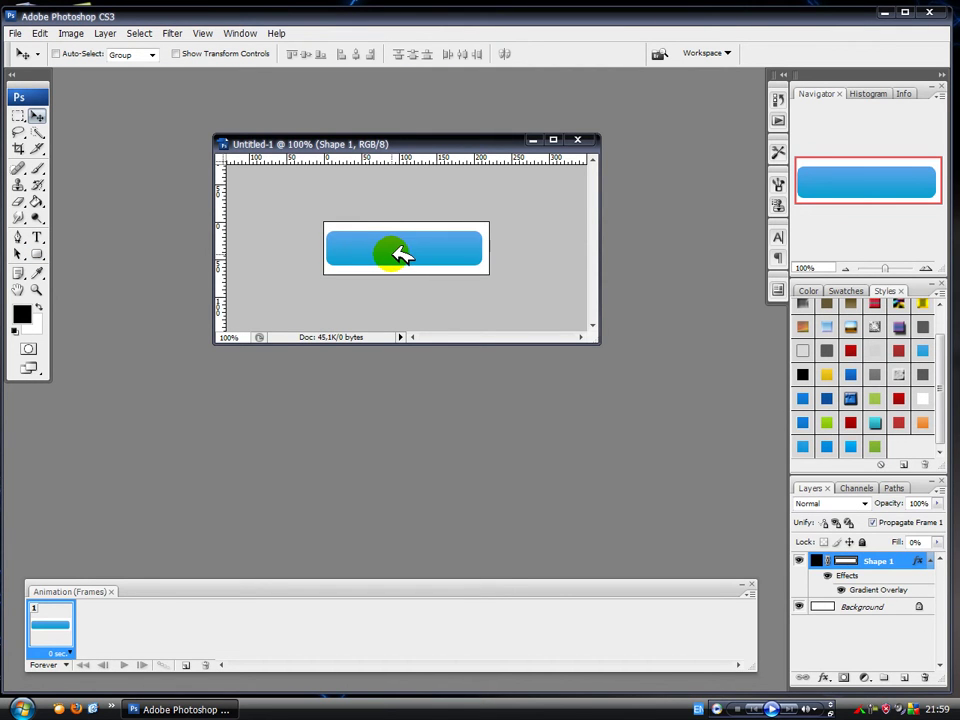
Draw a smaller rounded square with a 10 px radius over the bar's left part, slightly taller than the bar
left_click_drag(37, 254, 86, 266)
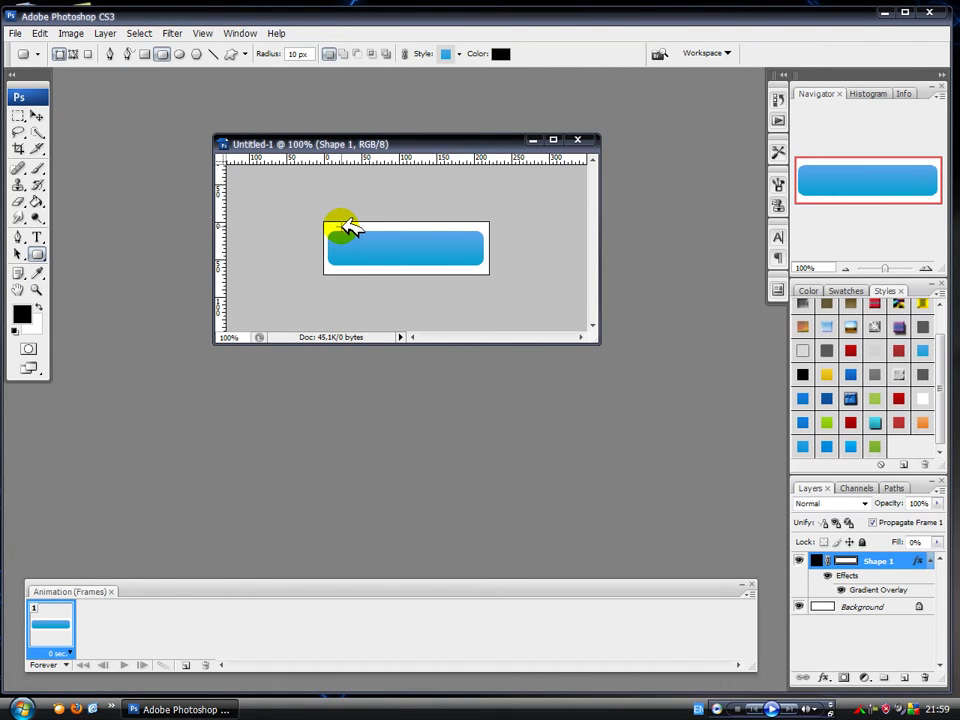
left_click_drag(368, 242, 387, 260)
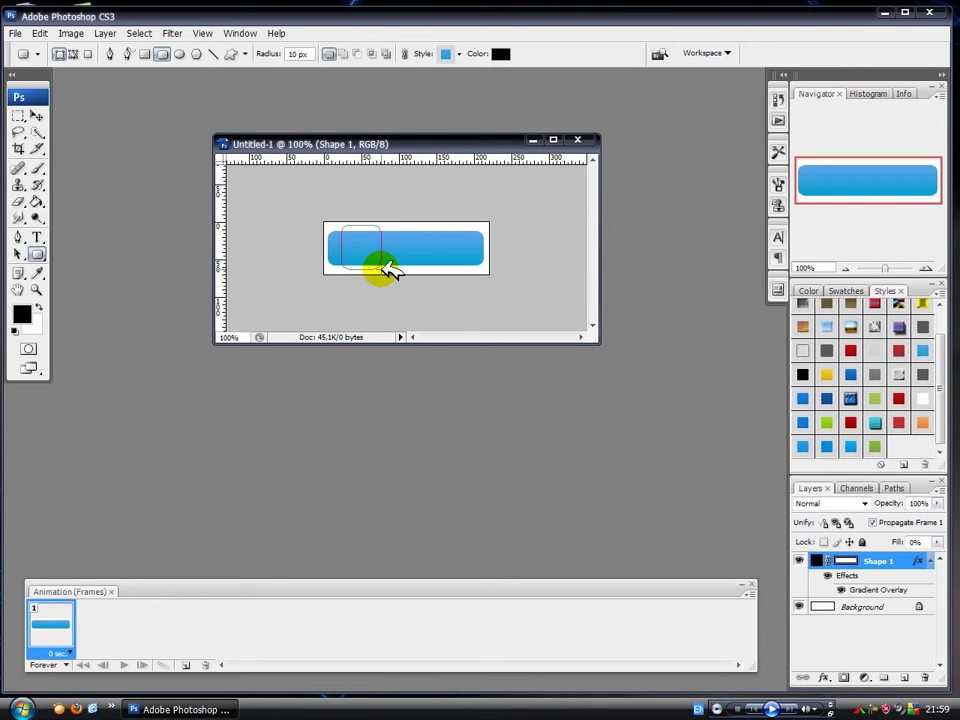
scroll(860, 390, "up", 1)
scroll(845, 390, "down", 1)
scroll(840, 395, "up", 1)
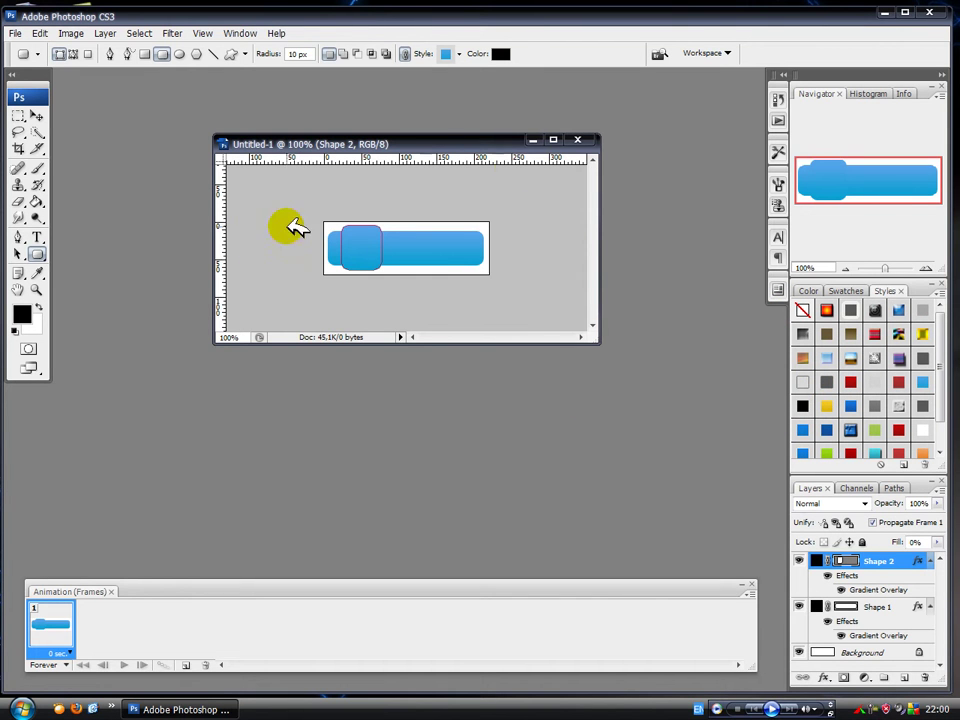
Add a black 1 px outside stroke to the rounded square's layer
double_click(912, 561)
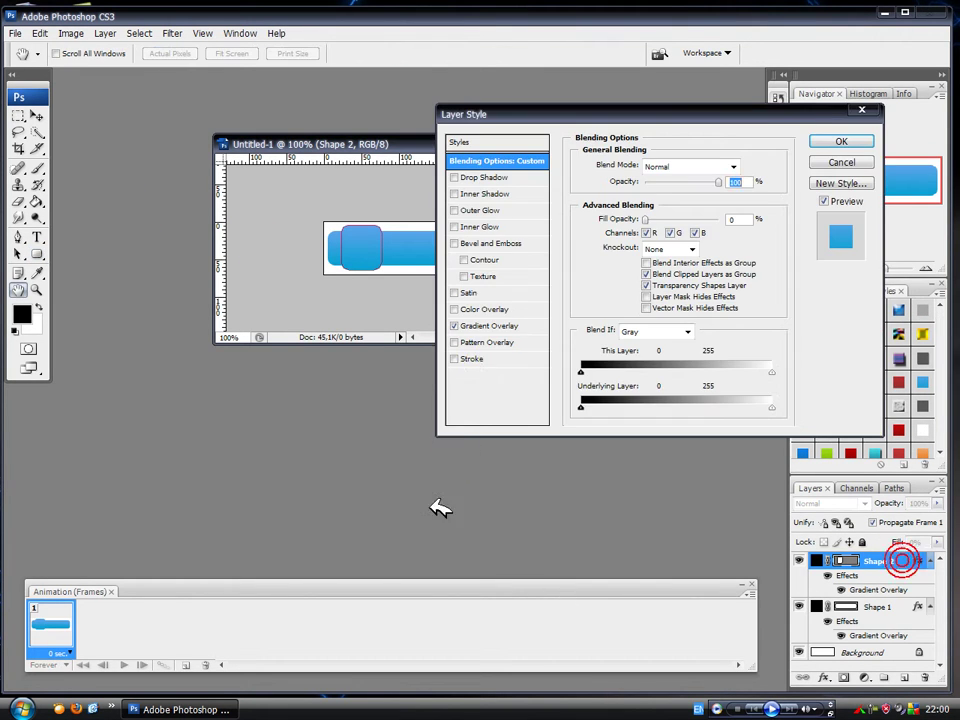
left_click(481, 362)
left_click(609, 263)
type("0")
left_click(684, 343)
type("1")
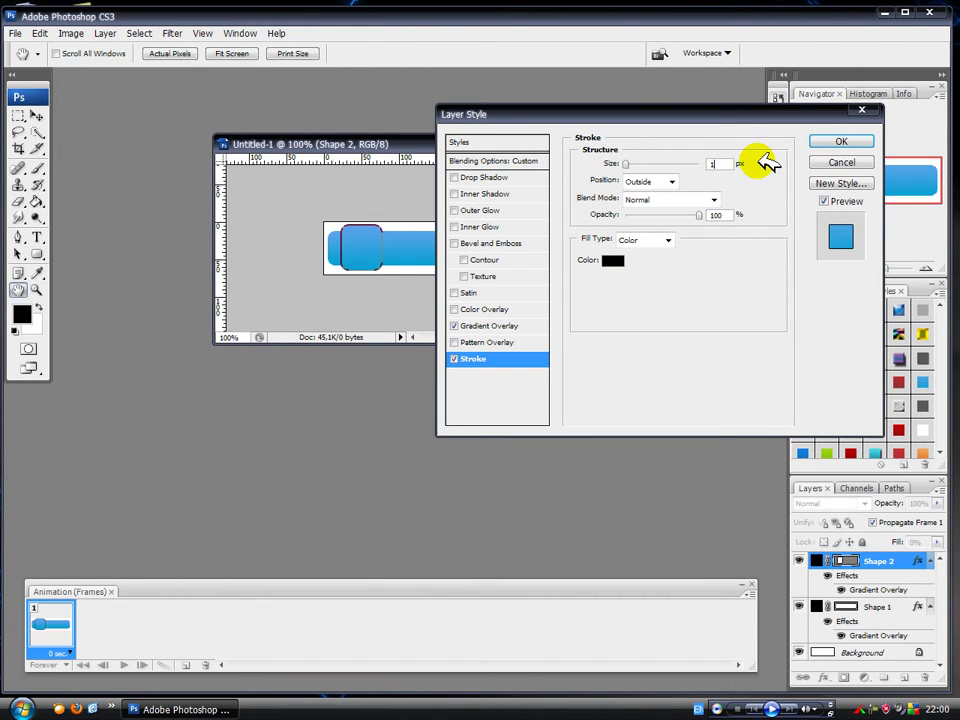
left_click(855, 142)
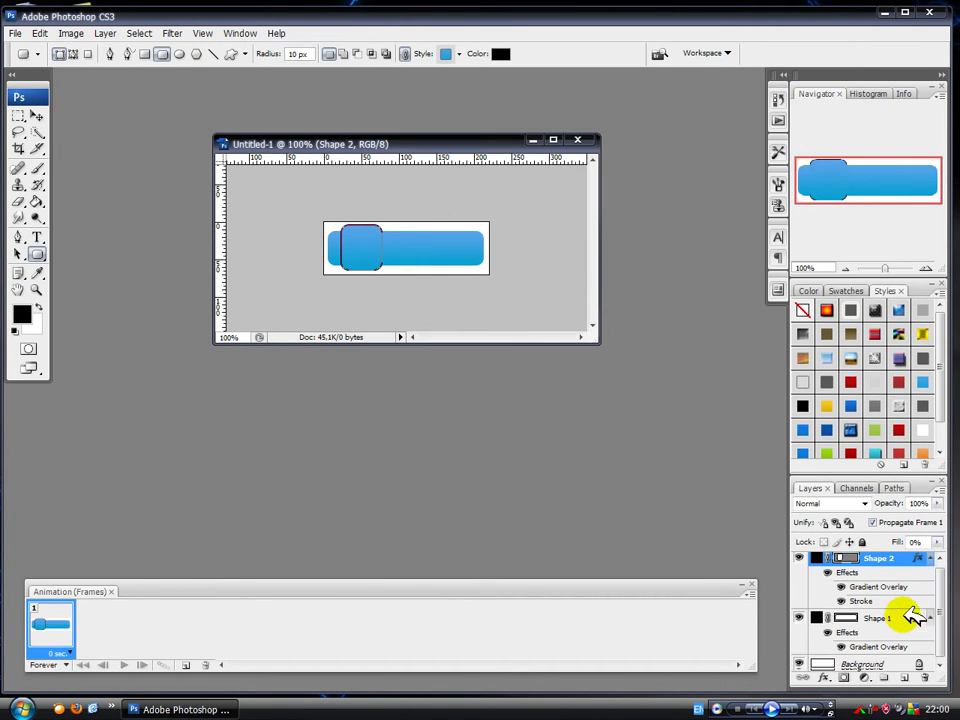
Nudge the outlined rounded square slightly to the left on the bar
left_click(885, 667)
left_click(830, 560)
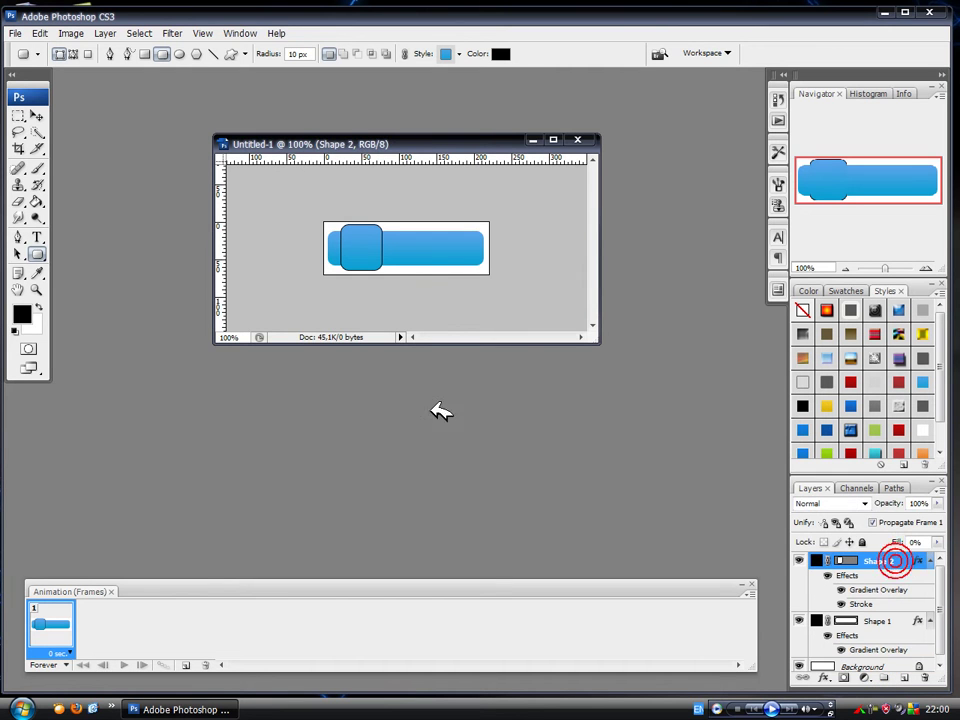
left_click(36, 117)
left_click_drag(377, 246, 368, 245)
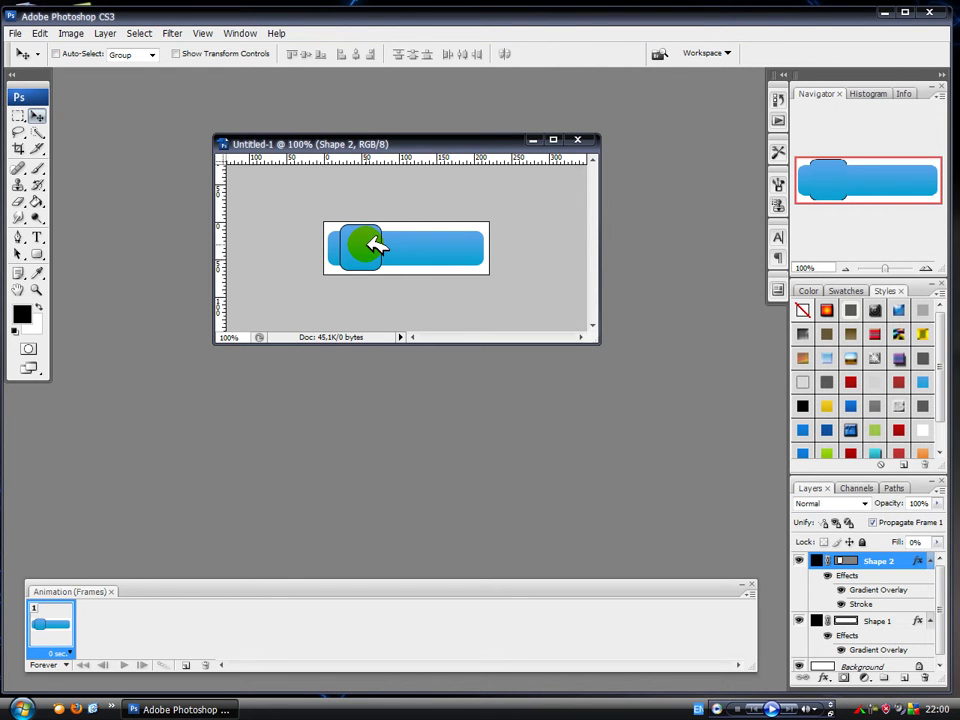
Draw a right-pointing arrow custom shape inside the rounded square
left_click(37, 254)
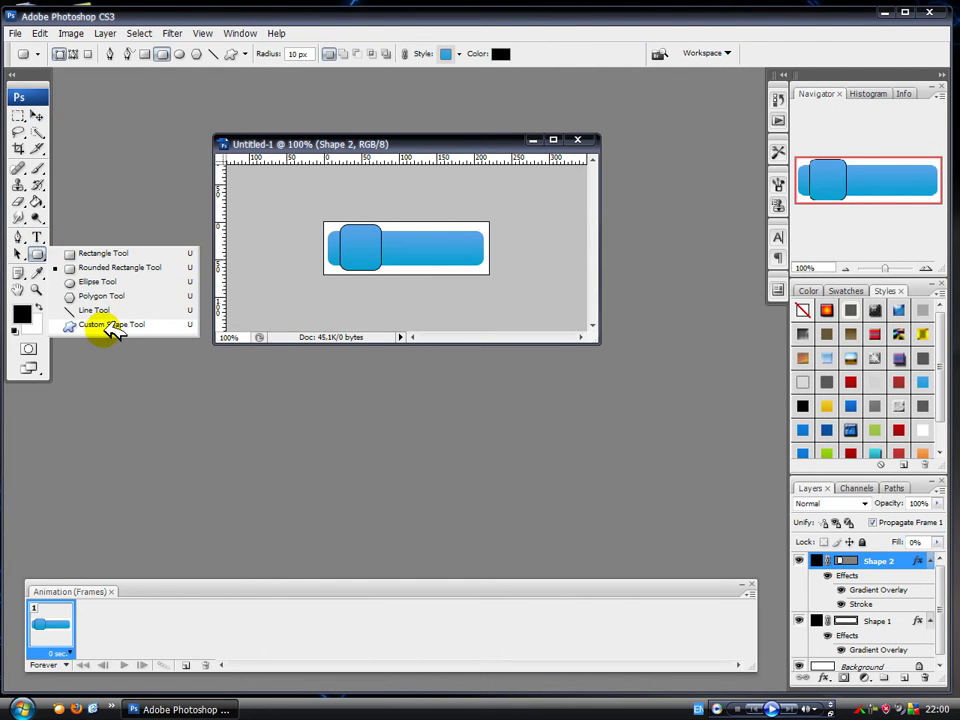
left_click(112, 326)
left_click(306, 54)
double_click(268, 84)
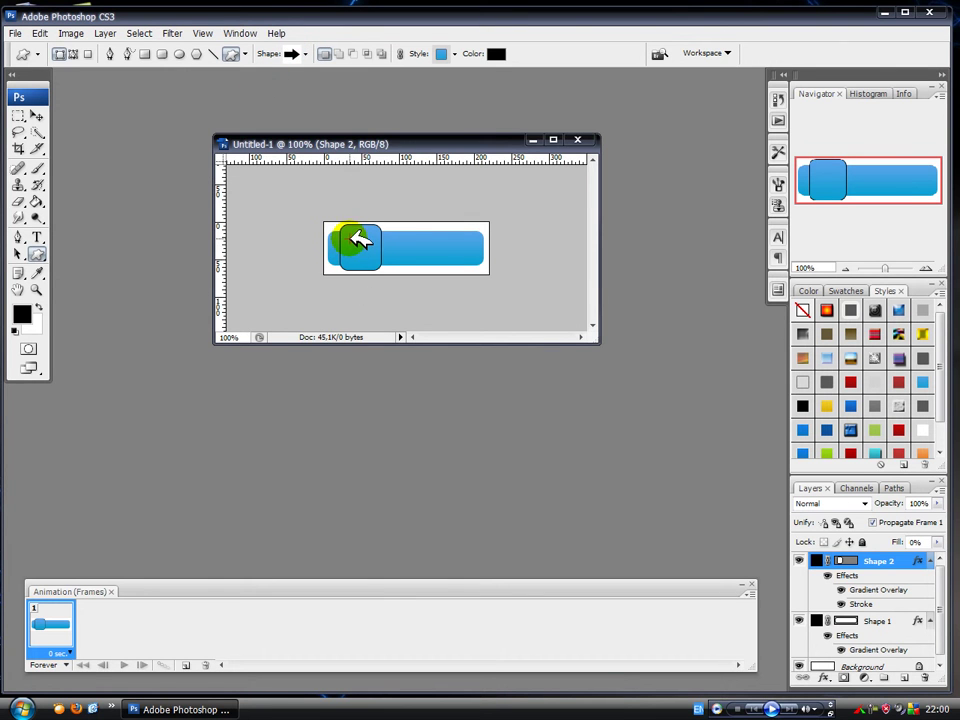
left_click_drag(346, 242, 378, 258)
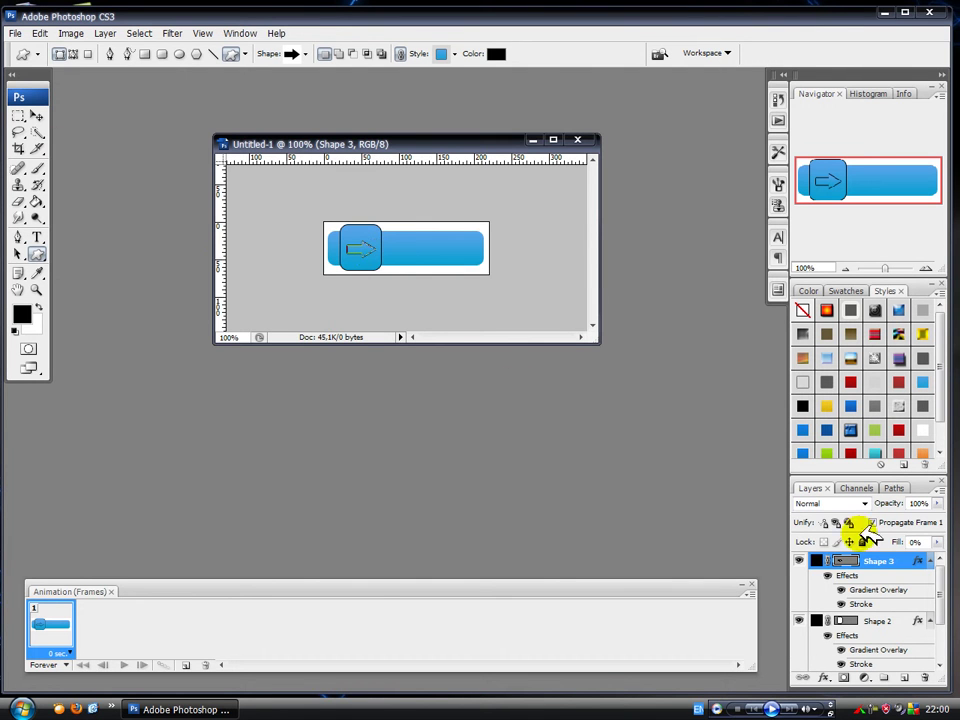
Apply the black preset style to the arrow and rotate it about 88.6 degrees clockwise to point down
left_click(802, 405)
key("ctrl+t")
left_click_drag(360, 223, 382, 245)
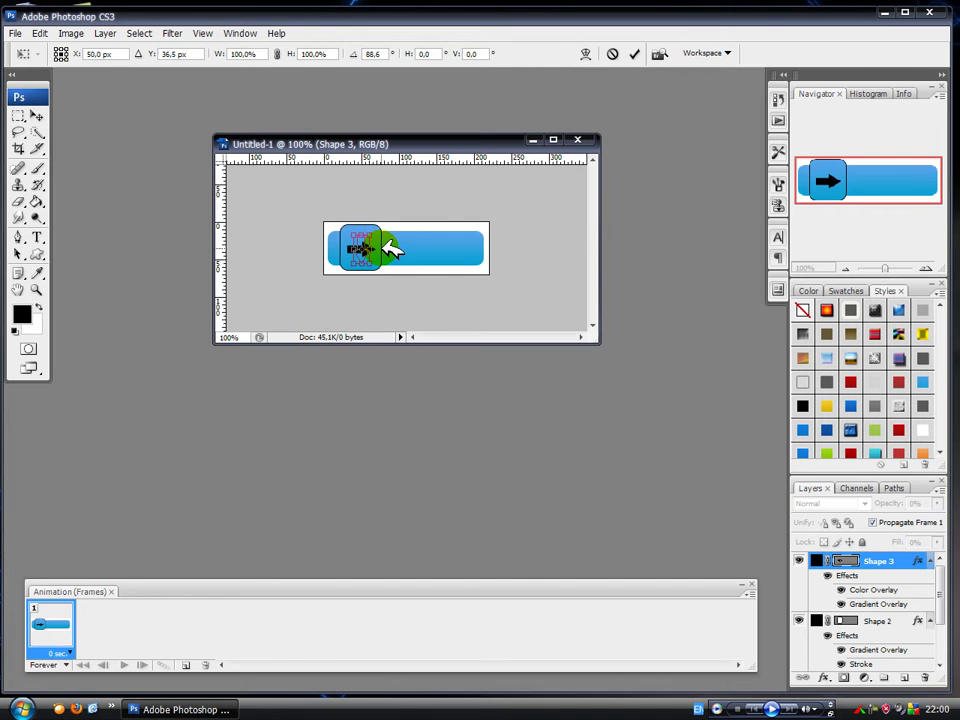
left_click(634, 53)
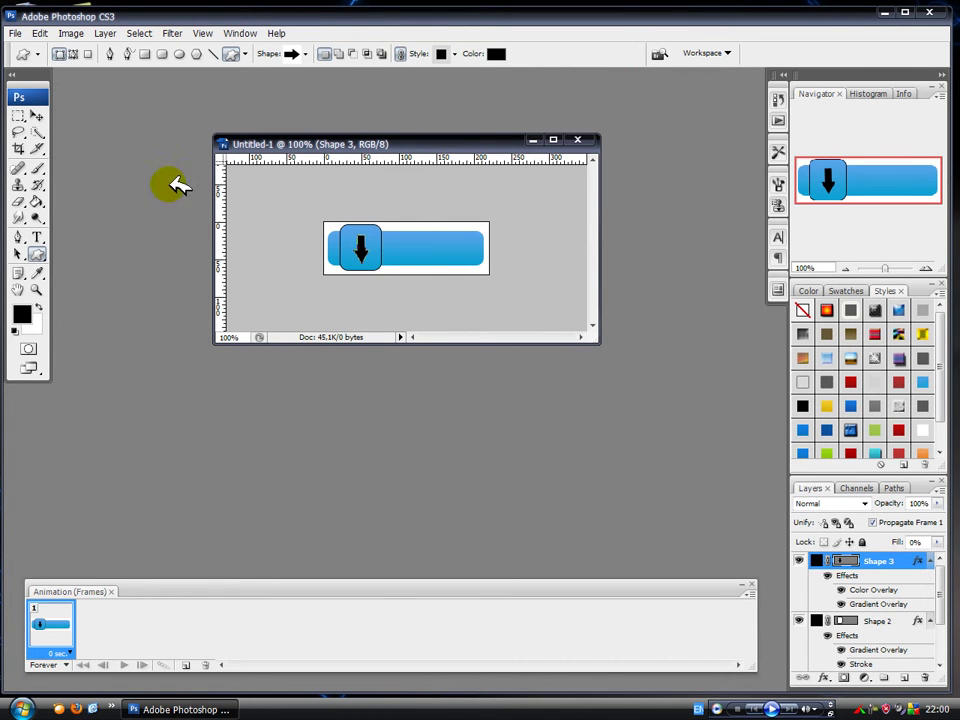
Straighten the down arrow by rotating it about 1.4 degrees clockwise
left_click(897, 617)
left_click(885, 585)
key("ctrl+t")
mouse_move(369, 221)
left_mouse_down()
mouse_move(362, 228)
mouse_move(380, 230)
left_mouse_up()
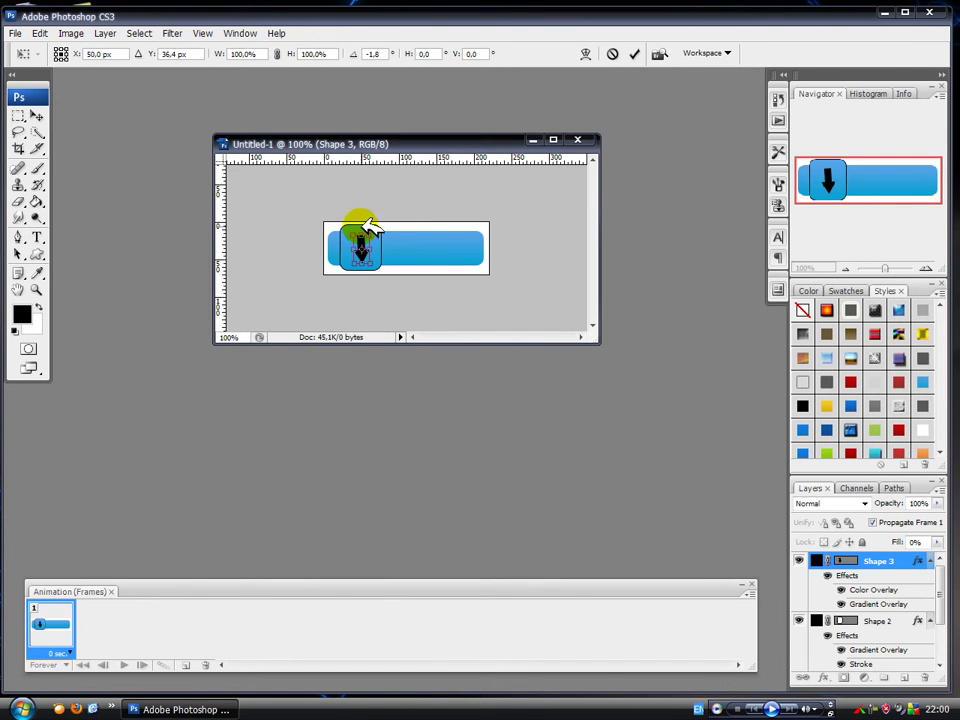
left_click_drag(371, 221, 370, 223)
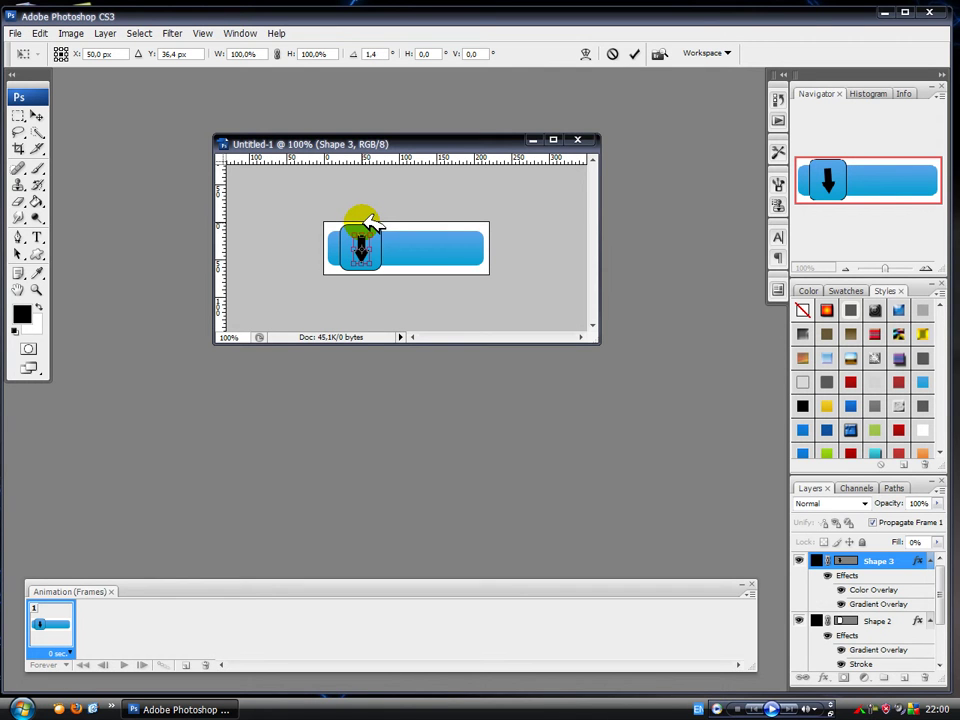
left_click(634, 53)
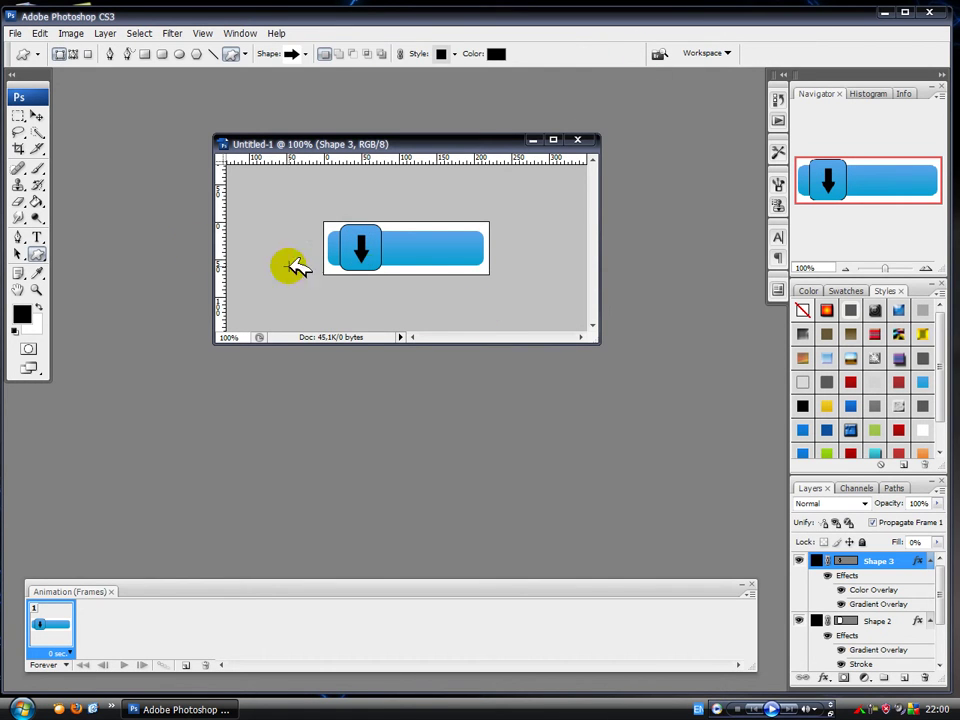
Adjust the arrow's position inside the rounded square with the Move tool
left_click_drag(18, 115, 71, 122)
left_click(37, 116)
left_click(378, 258)
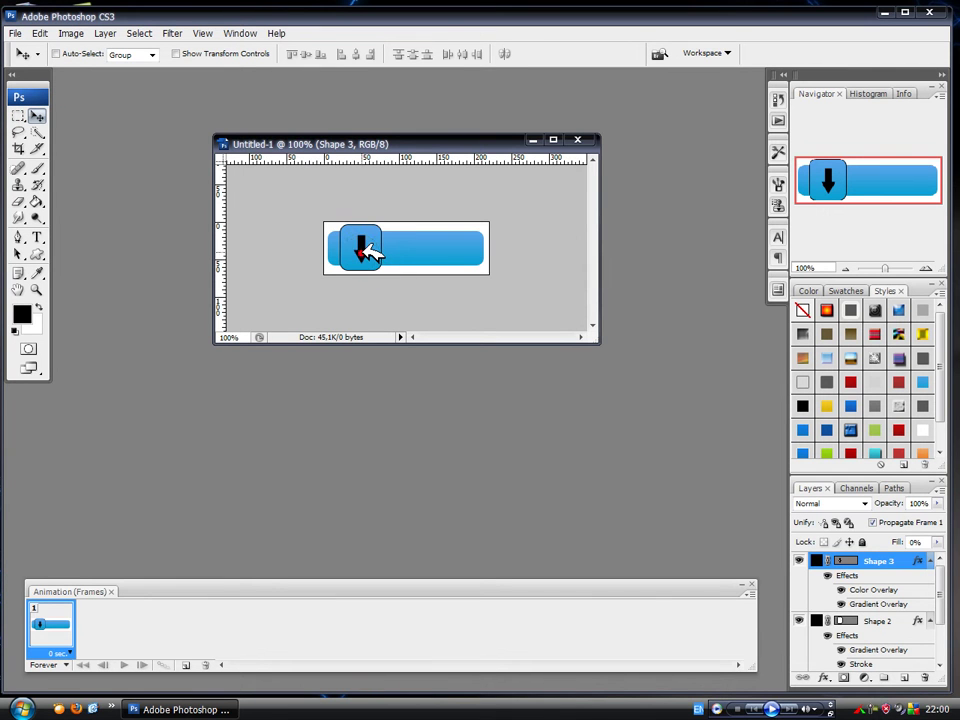
Replace the arrow's colour and gradient overlays with a 2 px black outside stroke
double_click(900, 561)
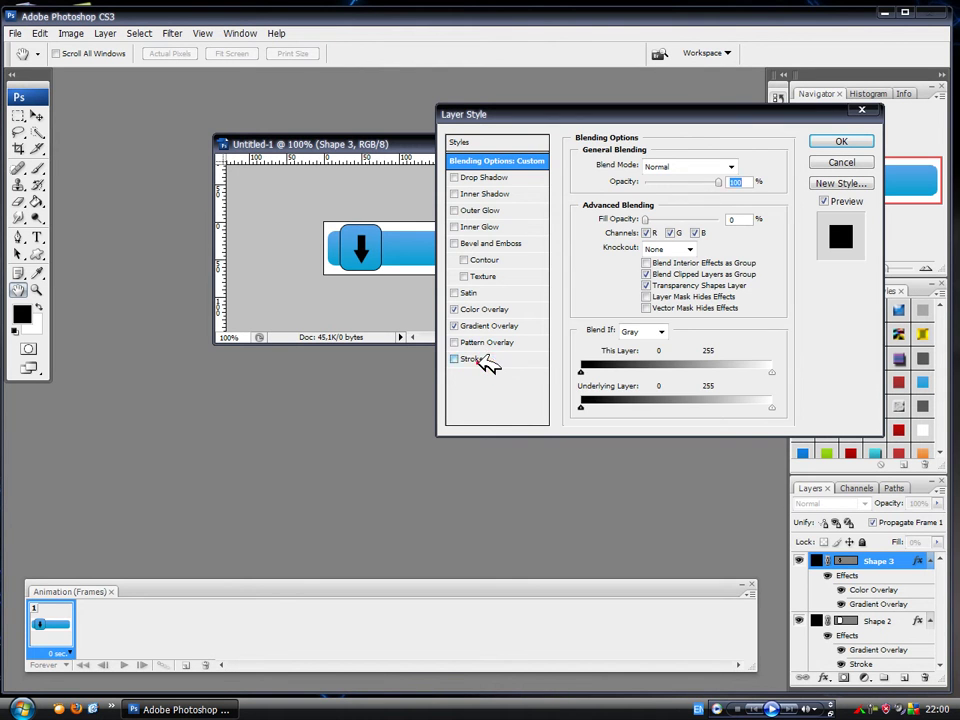
left_click(486, 362)
left_click(455, 310)
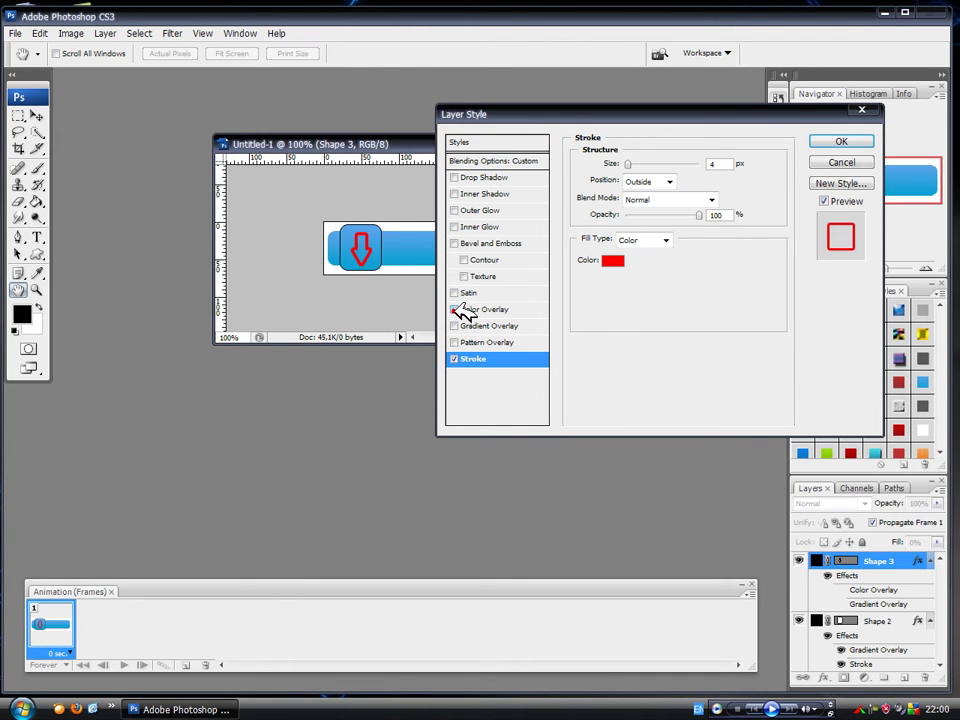
left_click(613, 260)
left_click(489, 525)
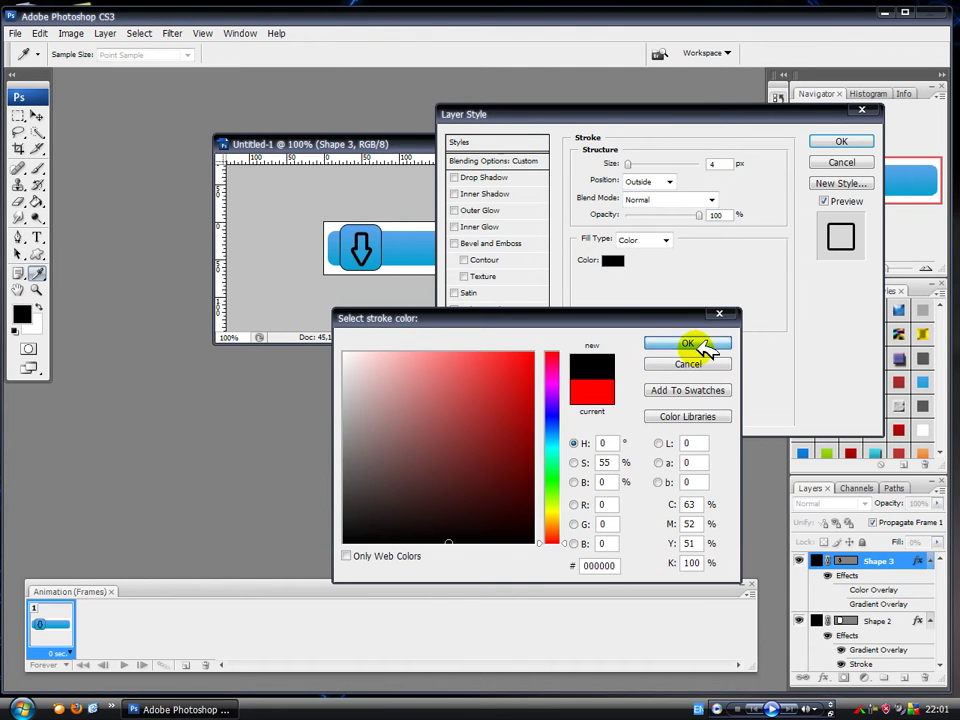
left_click(690, 343)
left_click(709, 161)
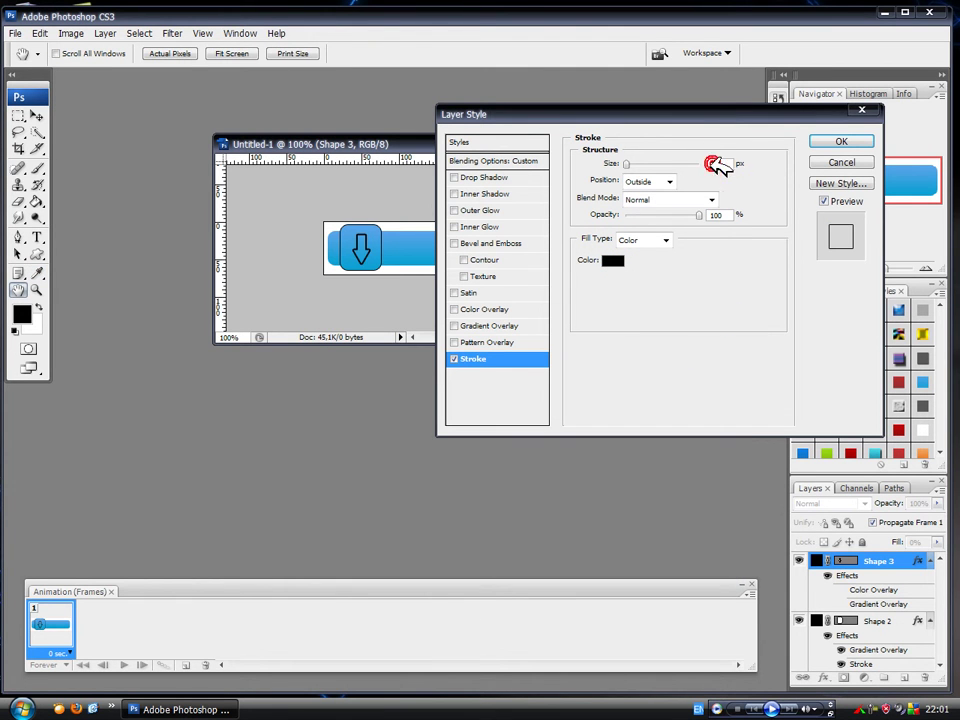
type("1")
left_click(841, 141)
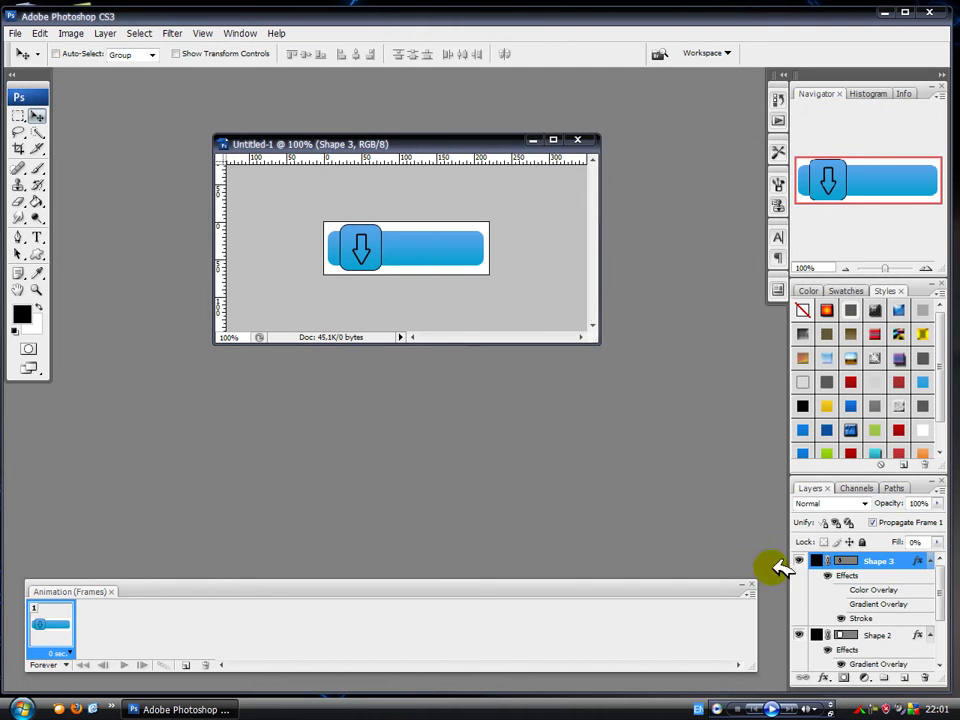
Nudge the arrow slightly inside the rounded square and change its stroke colour to white (ffffff)
left_click(880, 635)
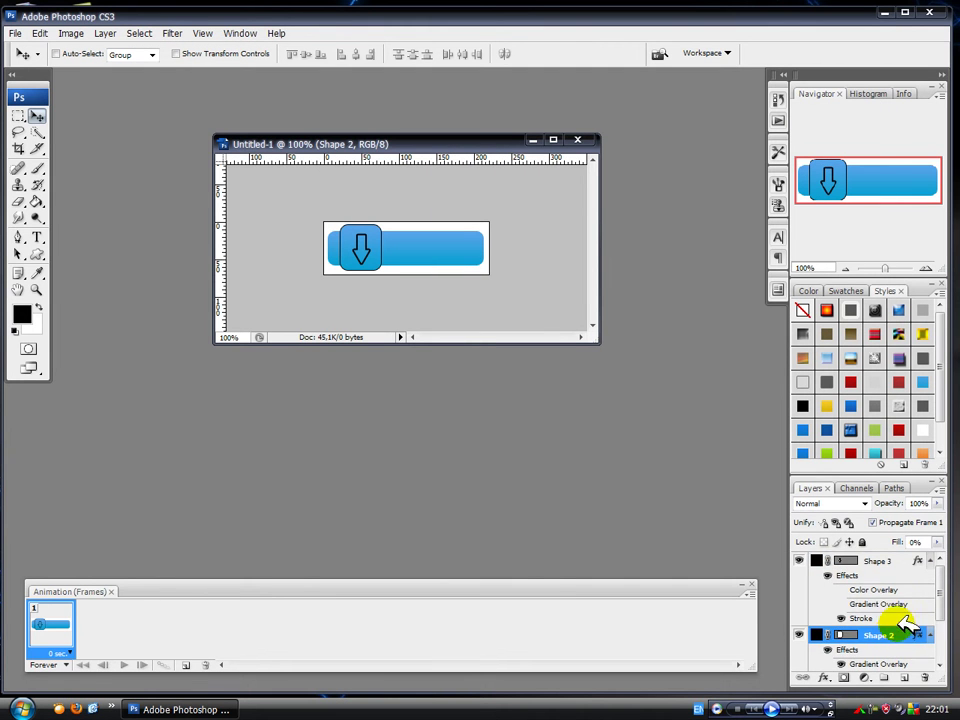
left_click(885, 561)
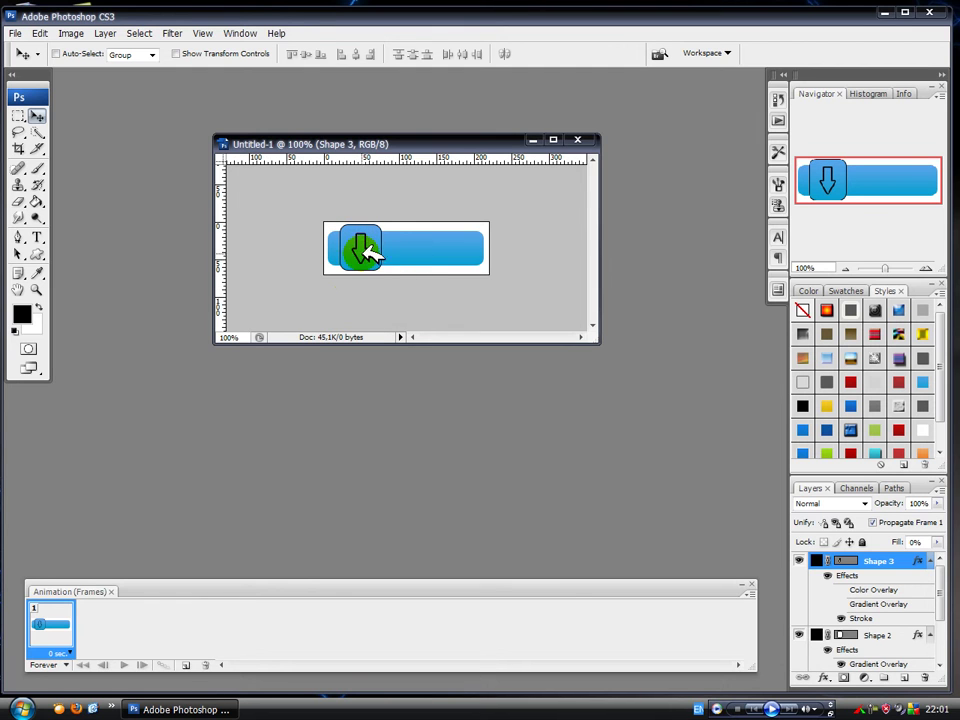
double_click(915, 566)
left_click(493, 360)
left_click(614, 262)
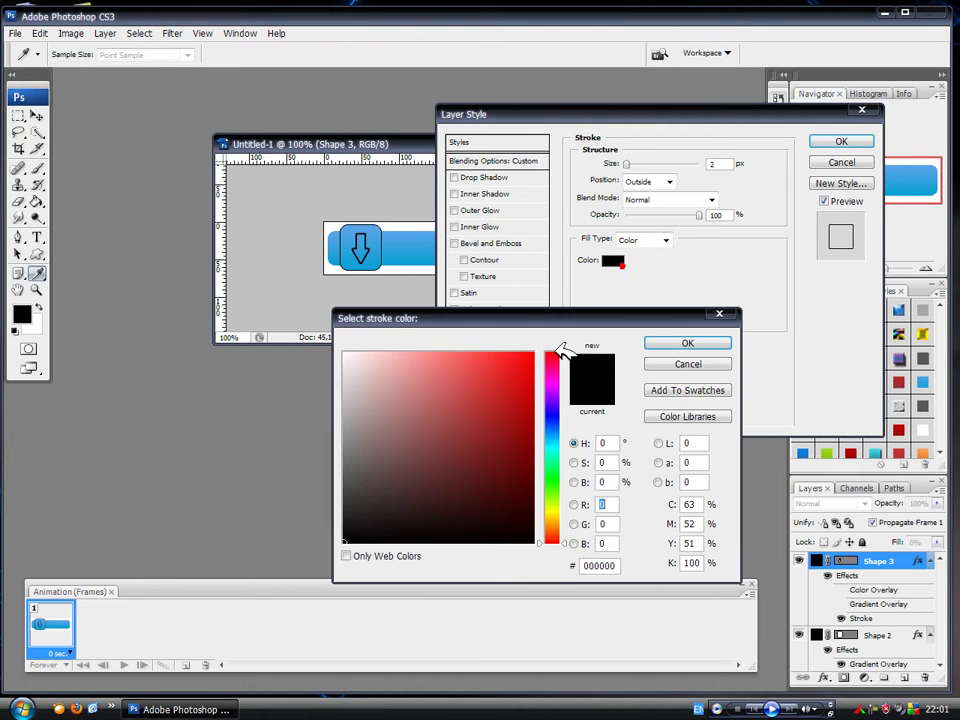
left_click(346, 355)
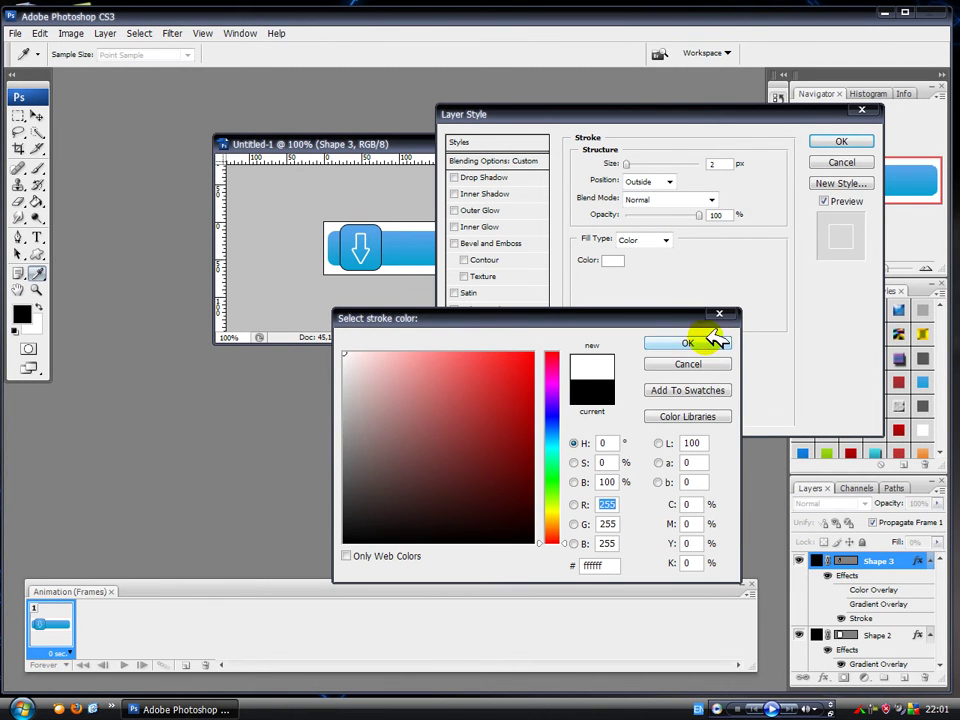
left_click(710, 340)
left_click(842, 139)
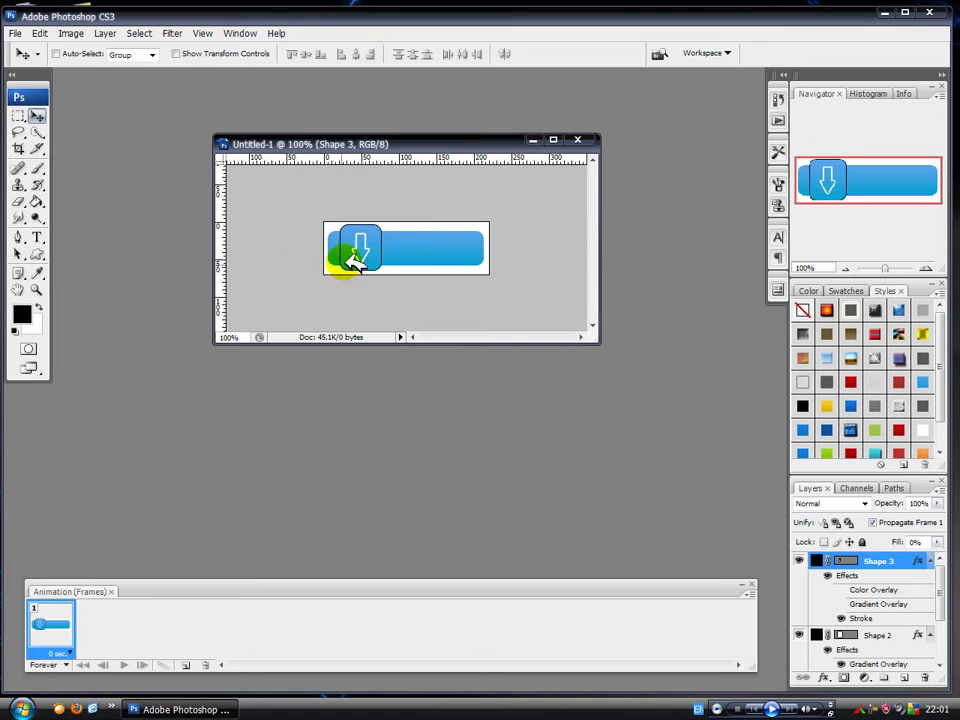
Start a horizontal text on the blue bar beside the square and set its font to _! Kolhety
left_click(37, 237)
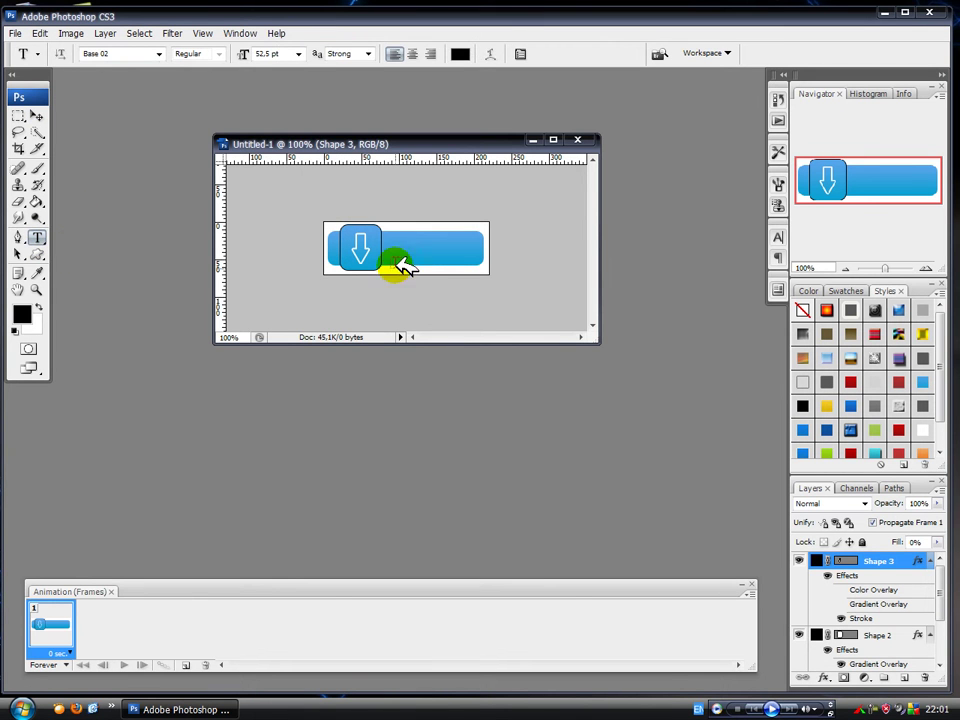
left_click(399, 265)
left_click(100, 53)
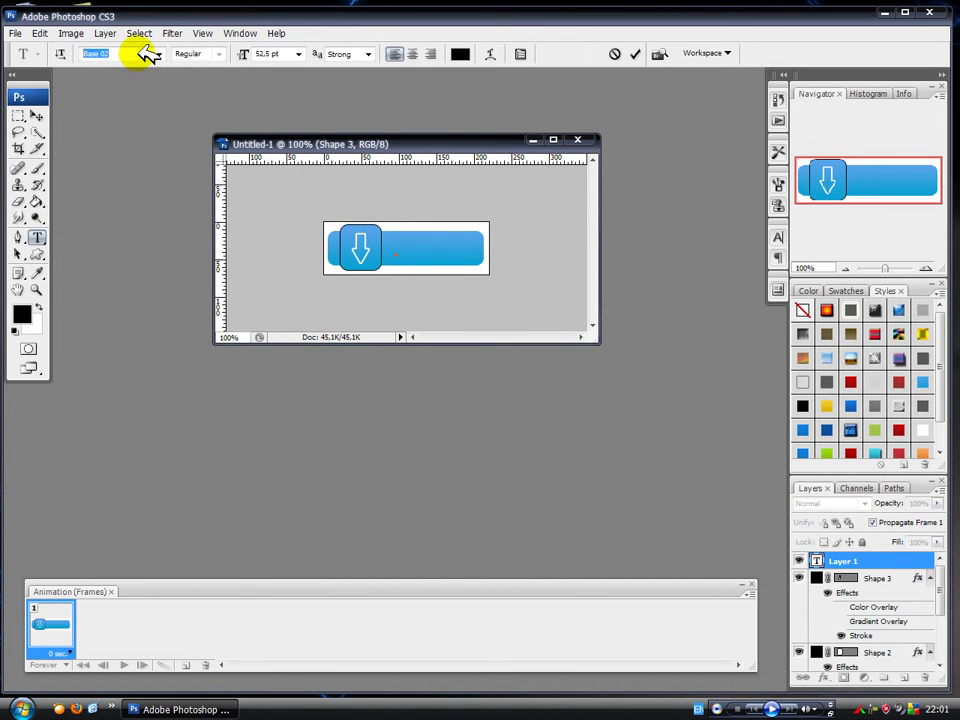
left_click(155, 53)
scroll(257, 150, "down", 8)
left_click_drag(315, 161, 343, 574)
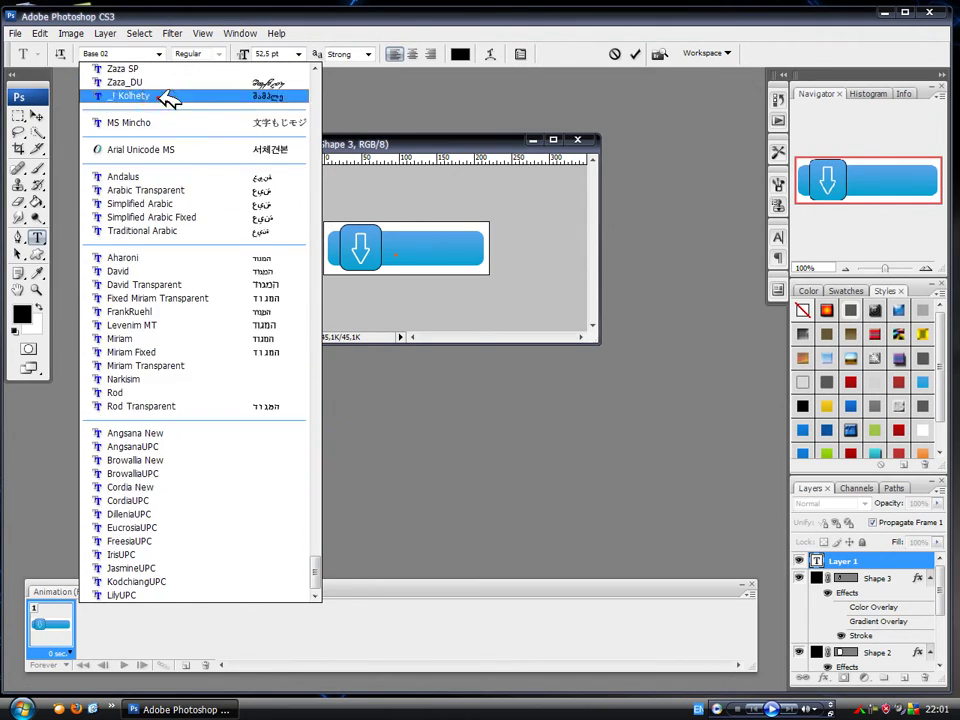
left_click(165, 96)
Enter the text გადმოწერა on the bar at a size of about 17.58 pt
double_click(411, 250)
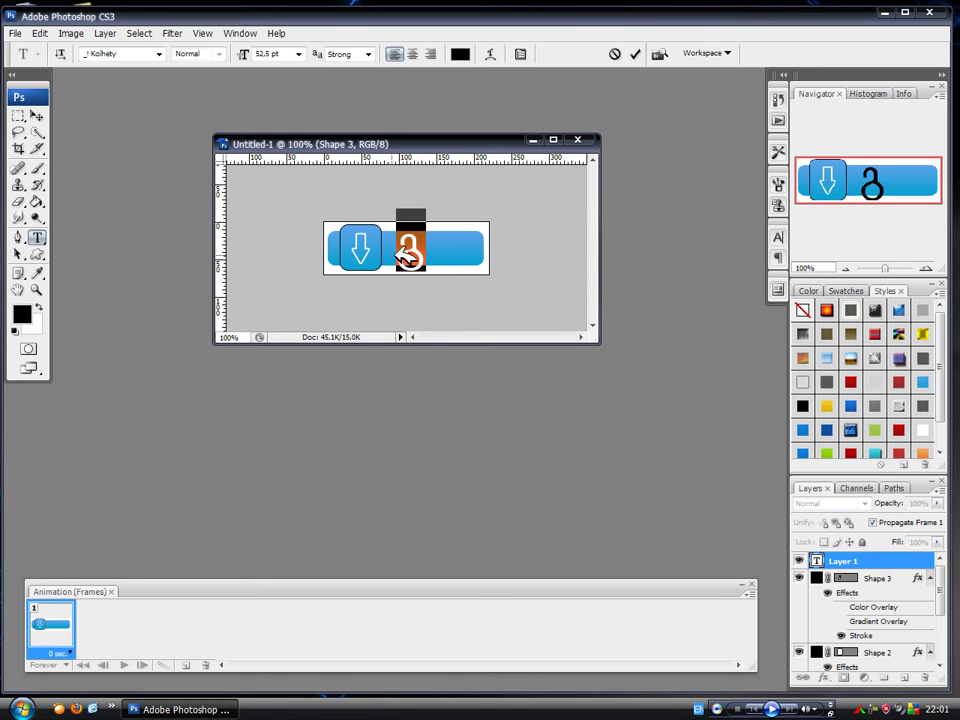
left_click_drag(232, 50, 211, 80)
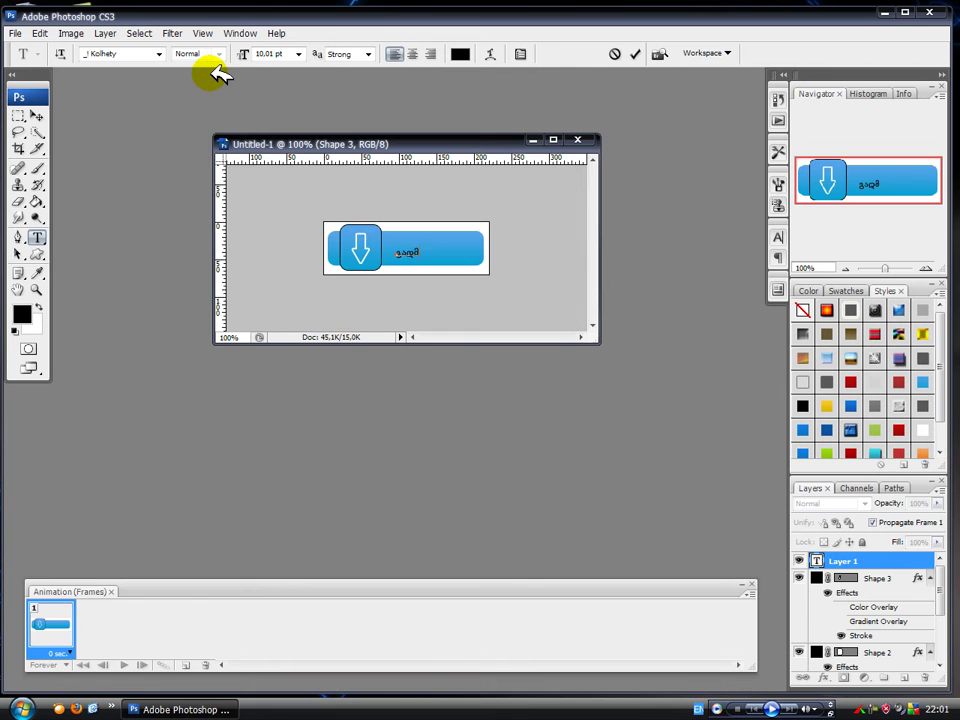
left_click_drag(218, 74, 490, 238)
left_click(634, 54)
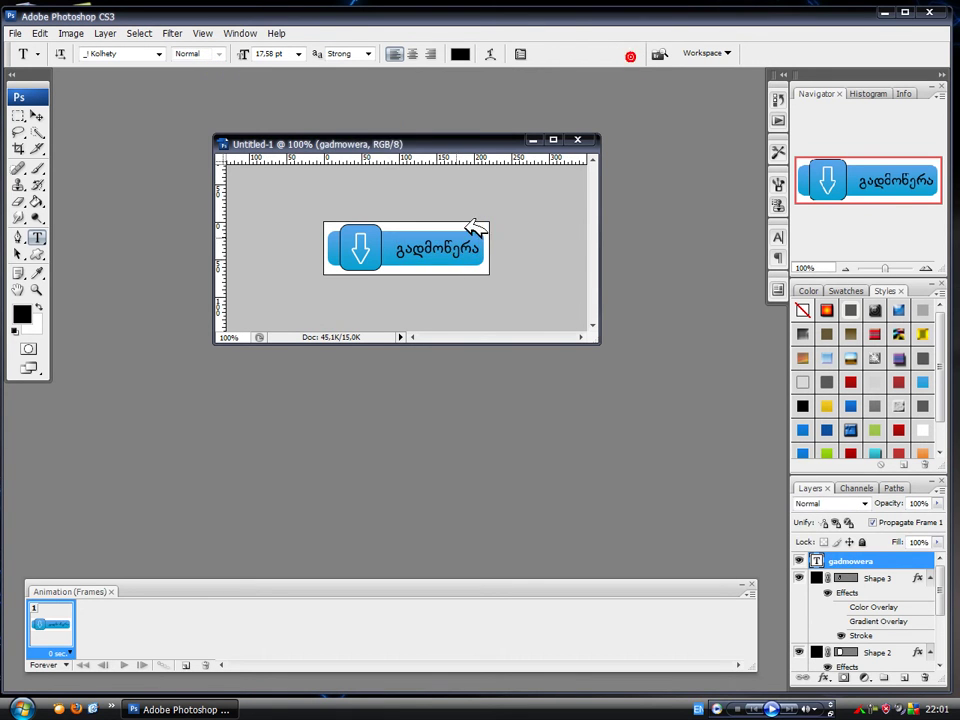
Resize and reposition the გადმოწერა text within the blue bar using Free Transform
key("ctrl+t")
left_click_drag(381, 236, 400, 240)
left_click(634, 54)
Try squashing the text with Free Transform, cancel it and delete the text layer
key("ctrl+t")
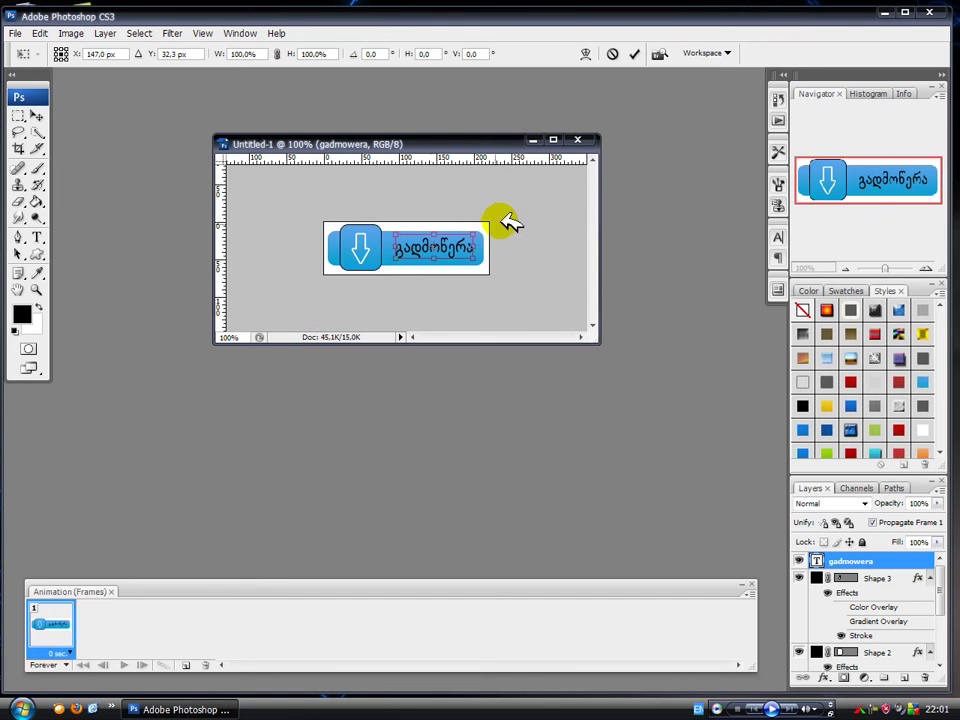
left_click(37, 115)
key("ctrl+t")
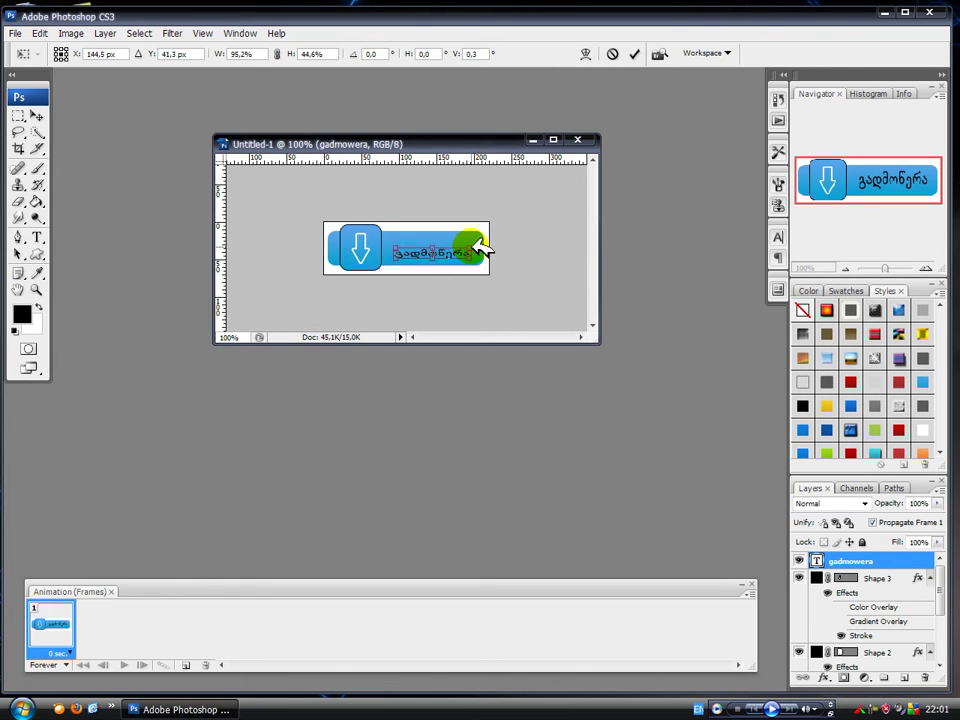
left_click(634, 54)
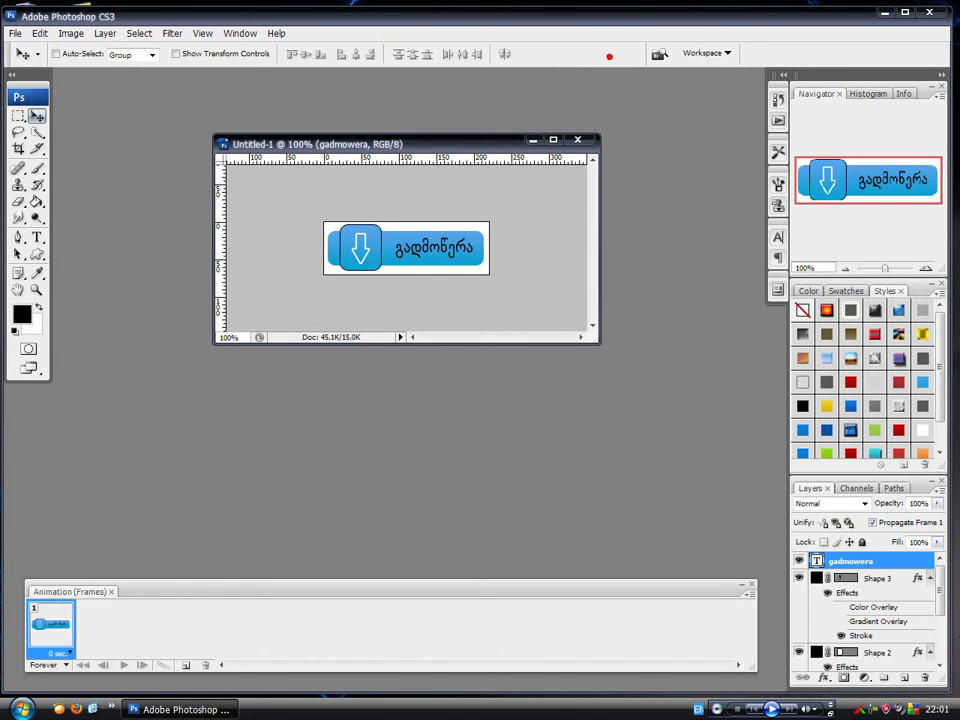
left_click(933, 678)
Retype გადმოწერა on the bar at about 16.95 pt and fit it beside the rounded square
left_click(36, 237)
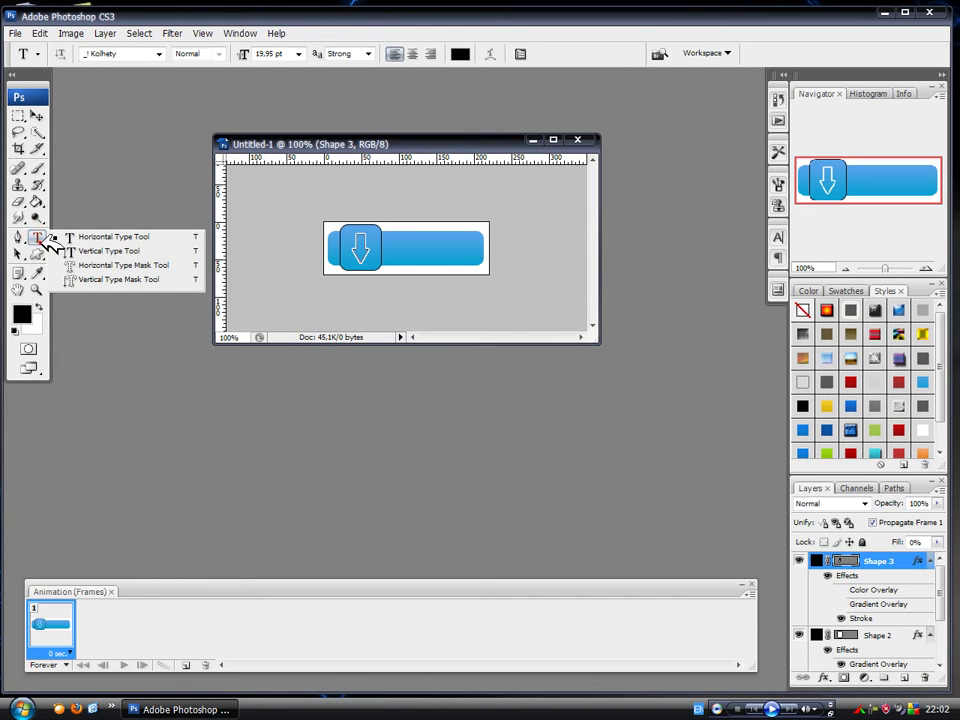
left_click(405, 254)
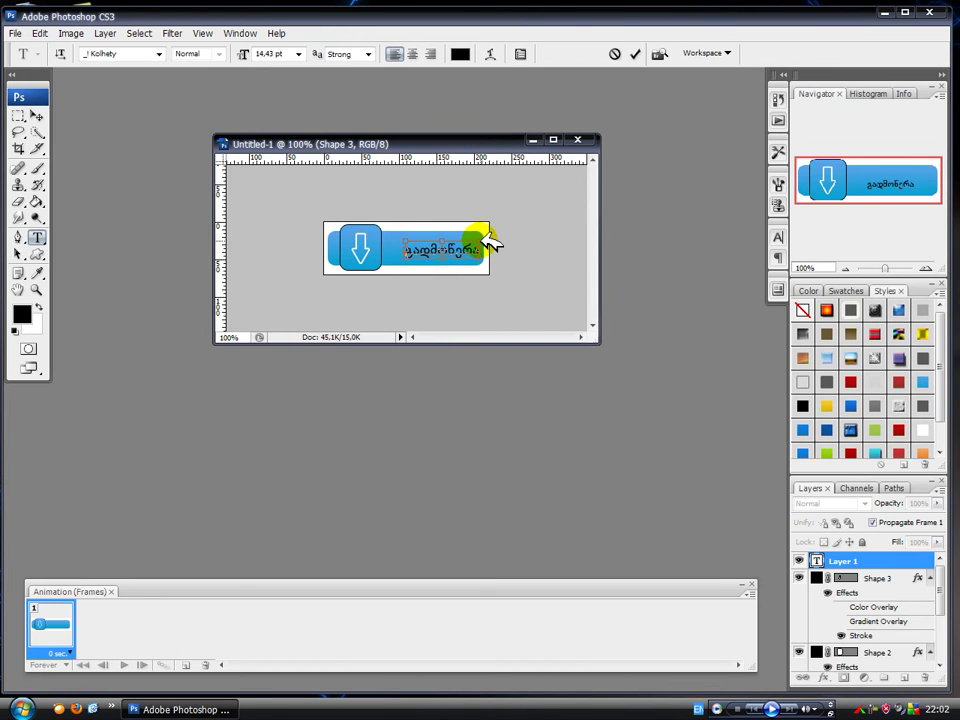
left_click(635, 53)
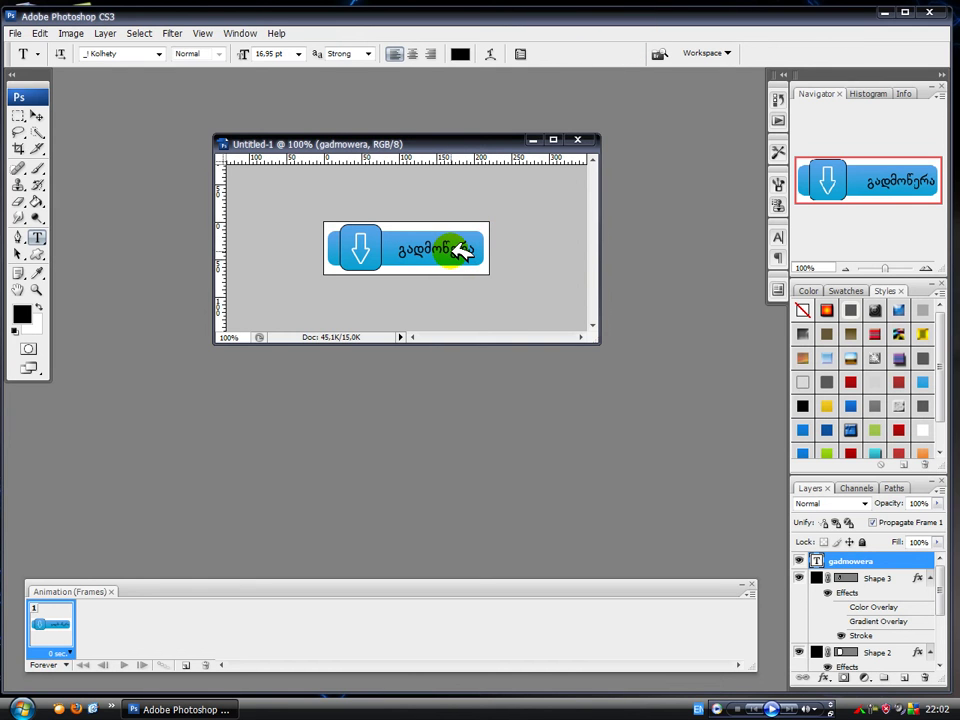
key("ctrl+t")
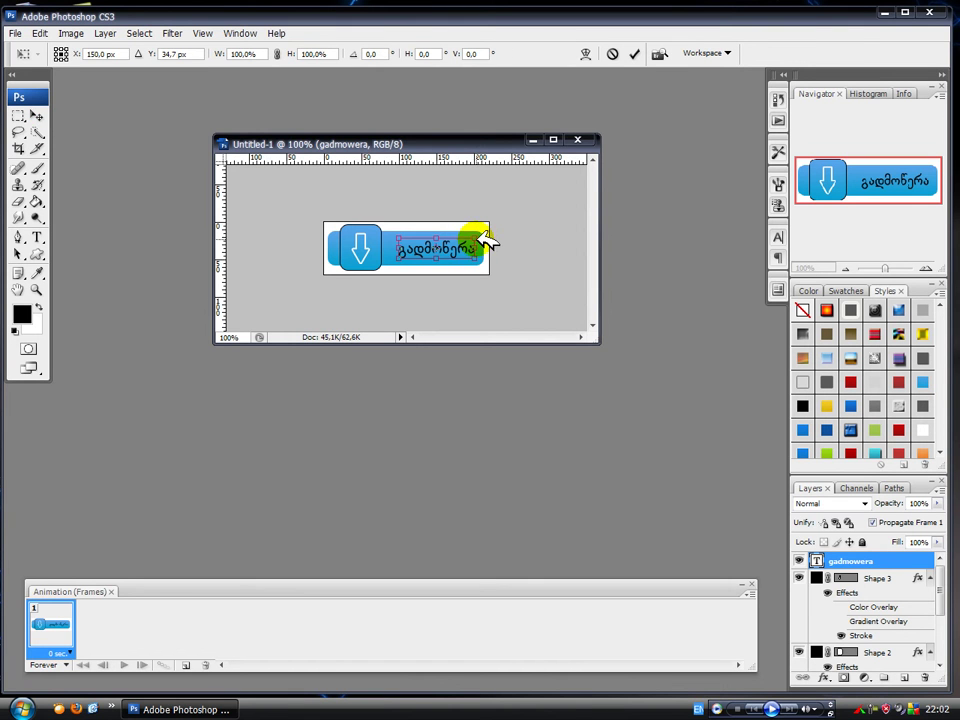
left_click(446, 248)
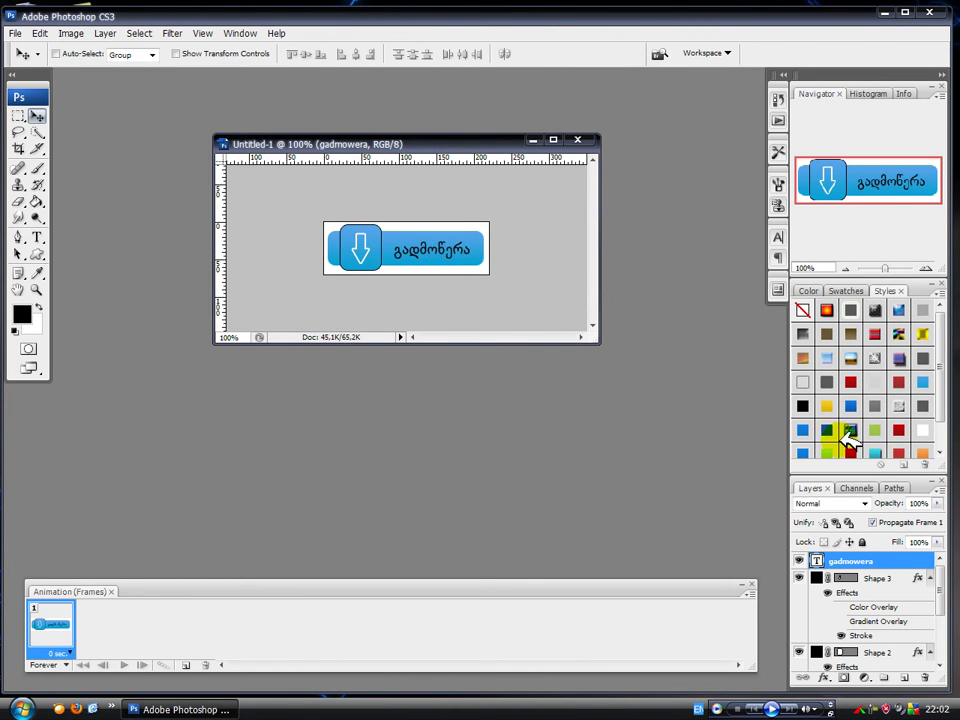
Try the blue gradient preset style on the text and clear it with the no-style preset
left_click(852, 428)
scroll(840, 365, "down", 1)
scroll(838, 365, "up", 1)
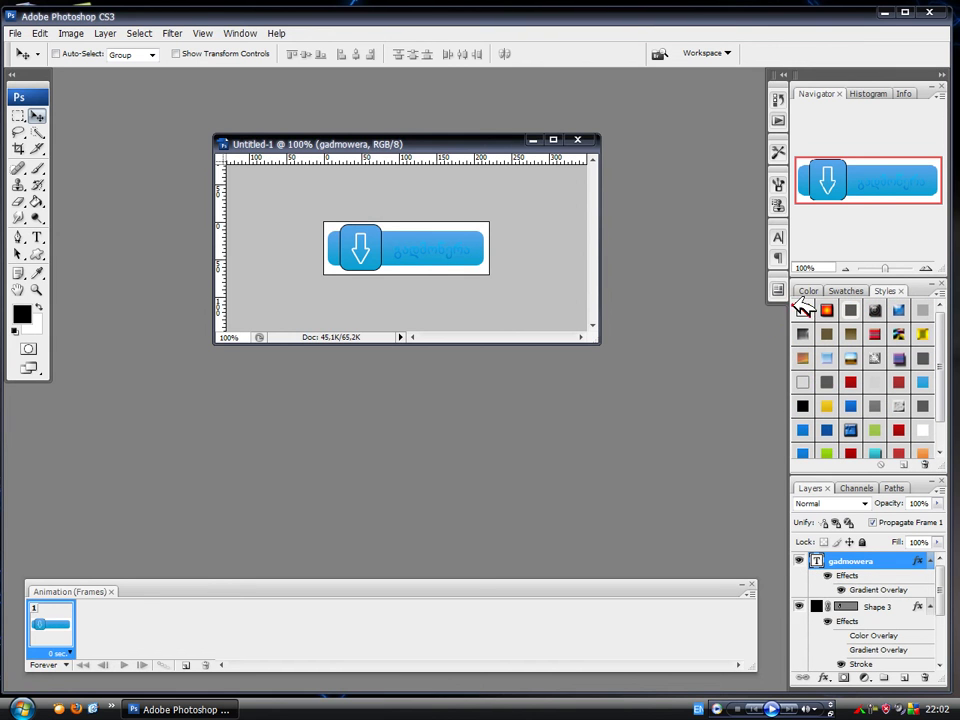
left_click(803, 310)
Apply a white Color Overlay to the გადმოწერა text layer and clear the style
double_click(913, 565)
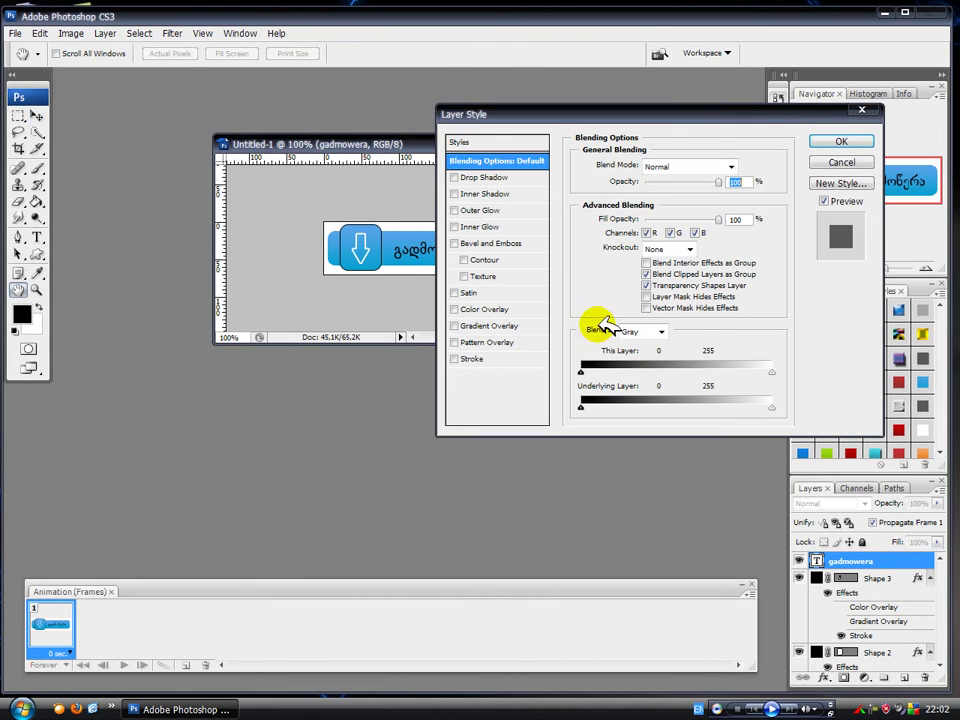
left_click(505, 308)
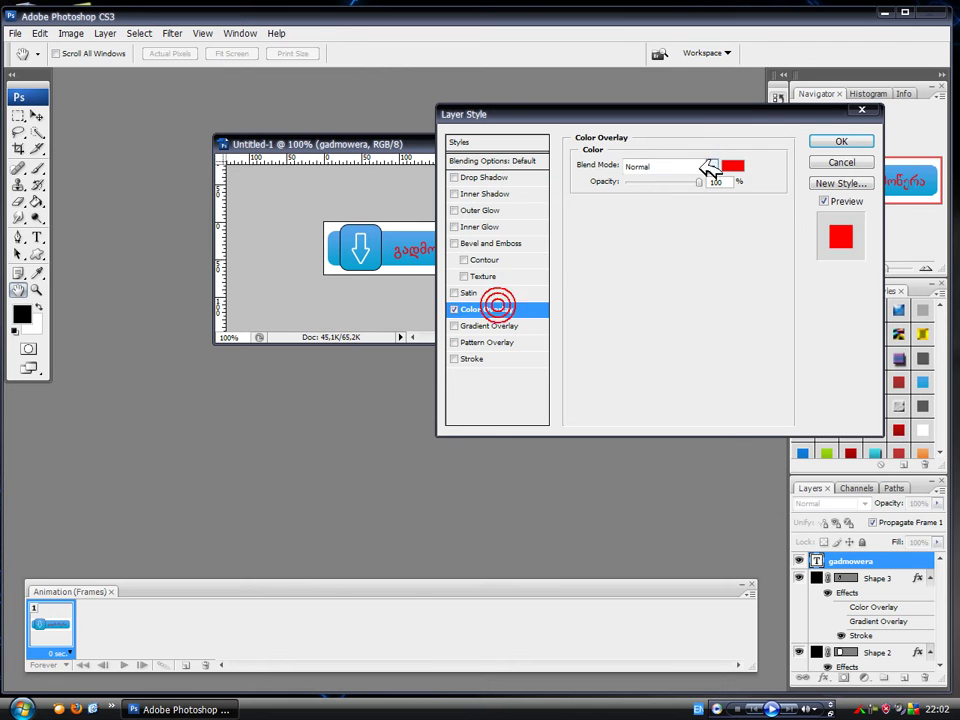
left_click(733, 166)
left_click_drag(360, 370, 344, 354)
left_click(690, 343)
left_click(841, 141)
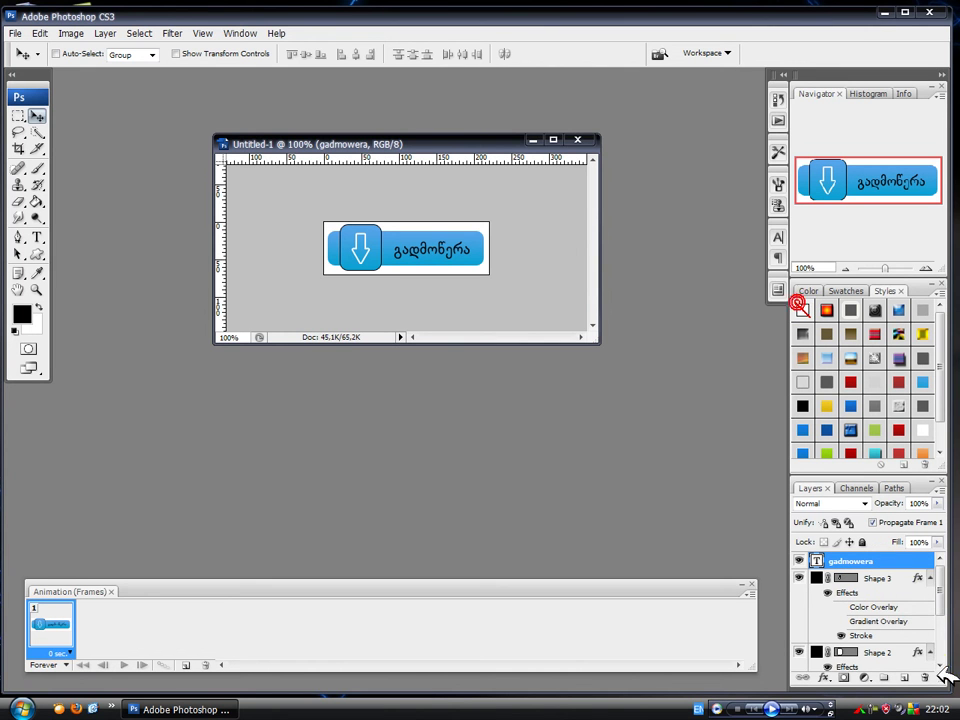
Add an inverted Bevel and Emboss texture with the orange pattern to the text, at 1000% scale and +1000% depth
double_click(904, 561)
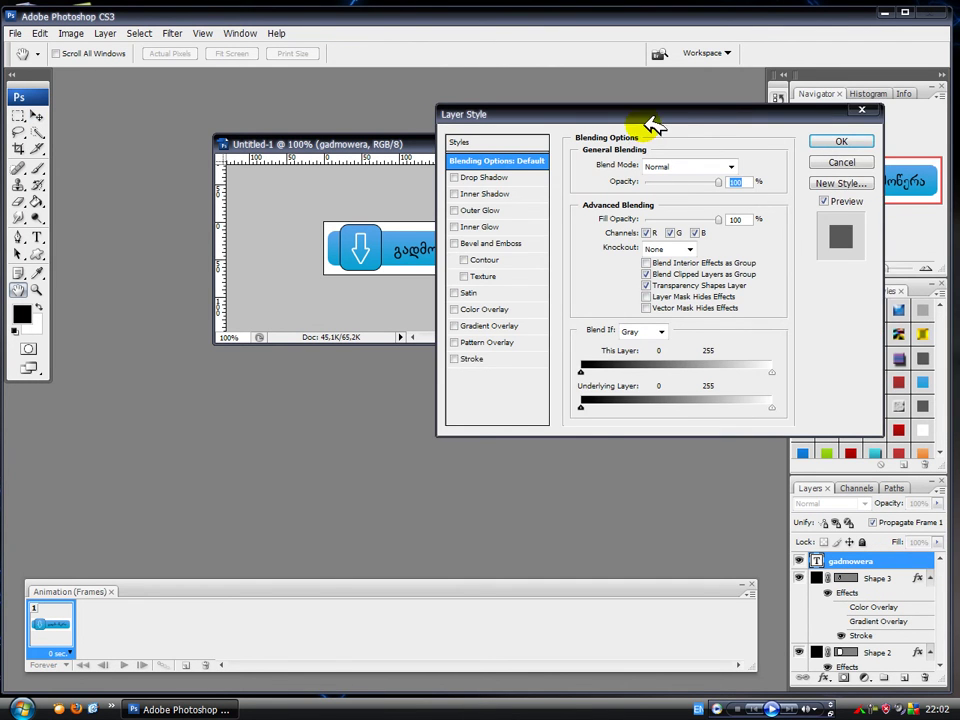
left_click_drag(529, 116, 648, 116)
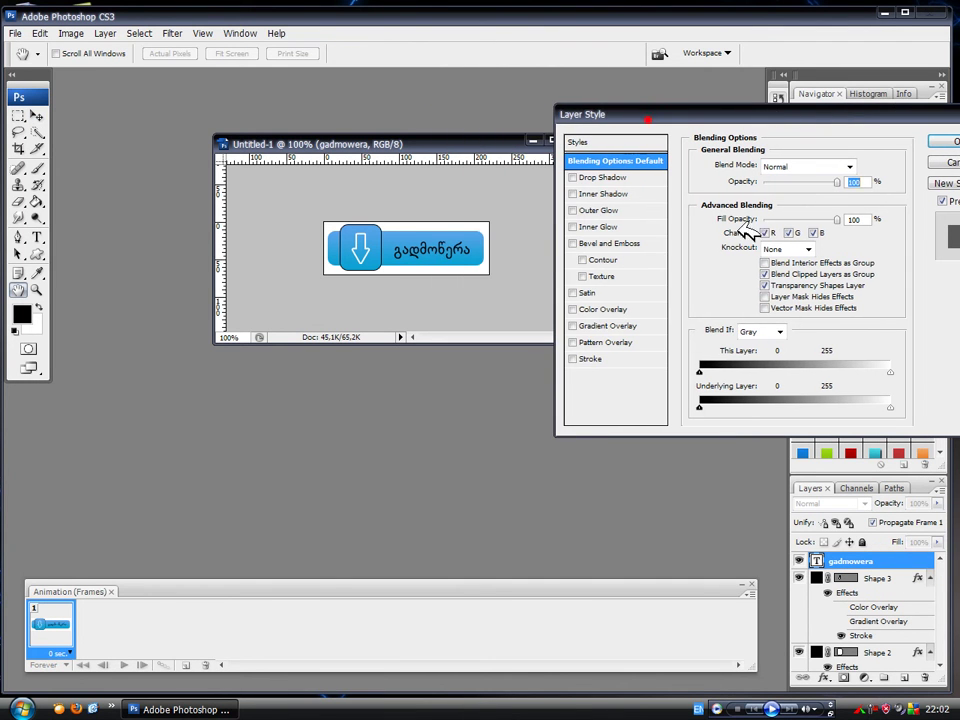
left_click(610, 277)
left_click(731, 172)
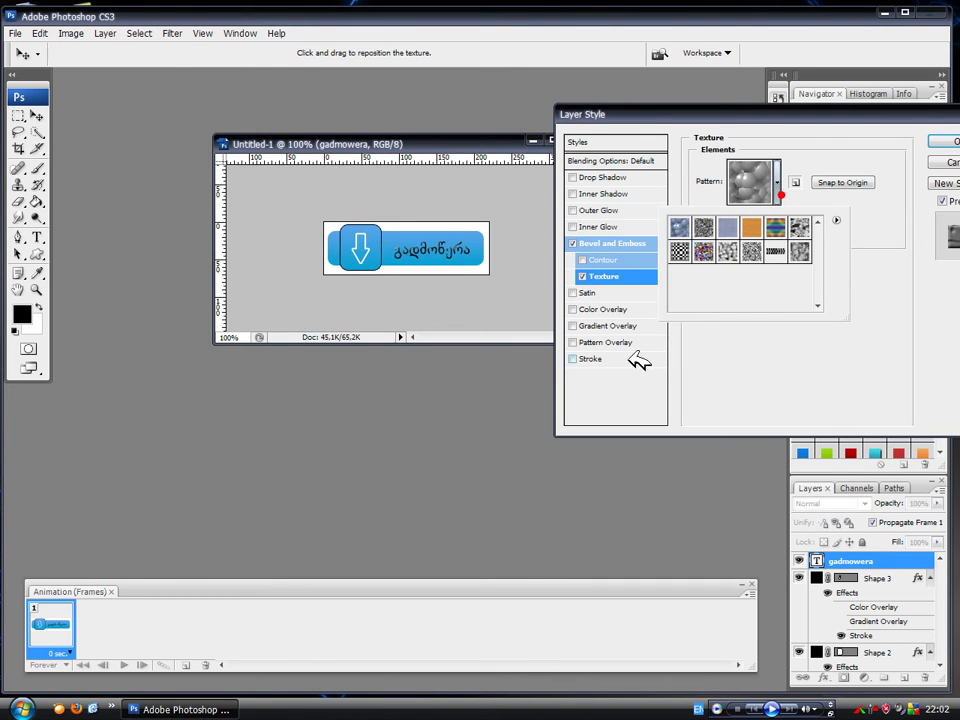
left_click(752, 252)
left_click(741, 235)
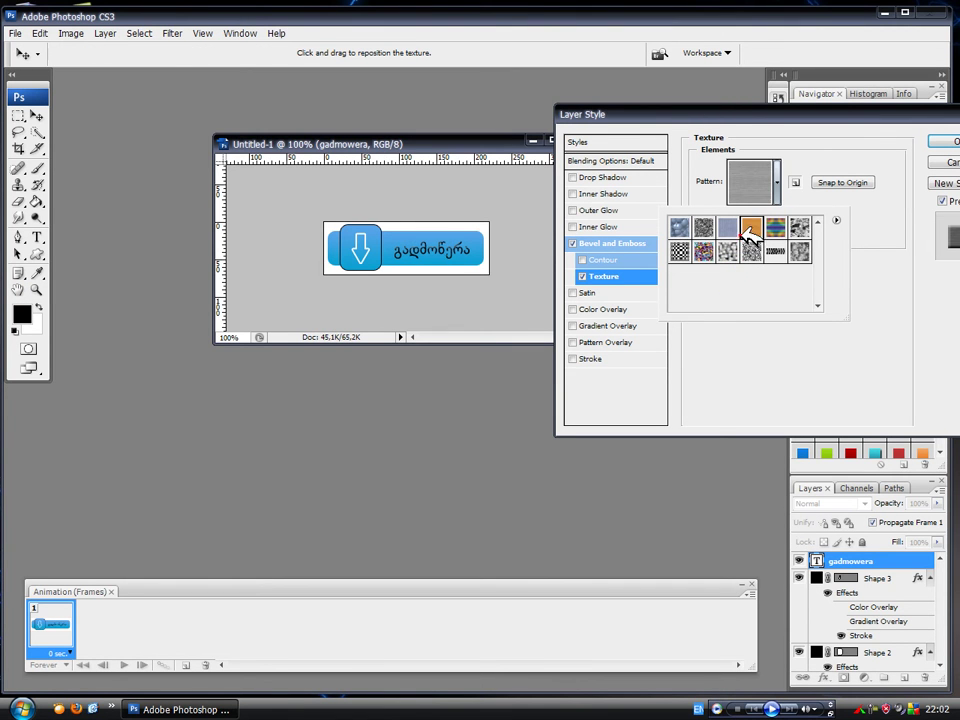
left_click(900, 237)
left_click_drag(784, 226, 802, 227)
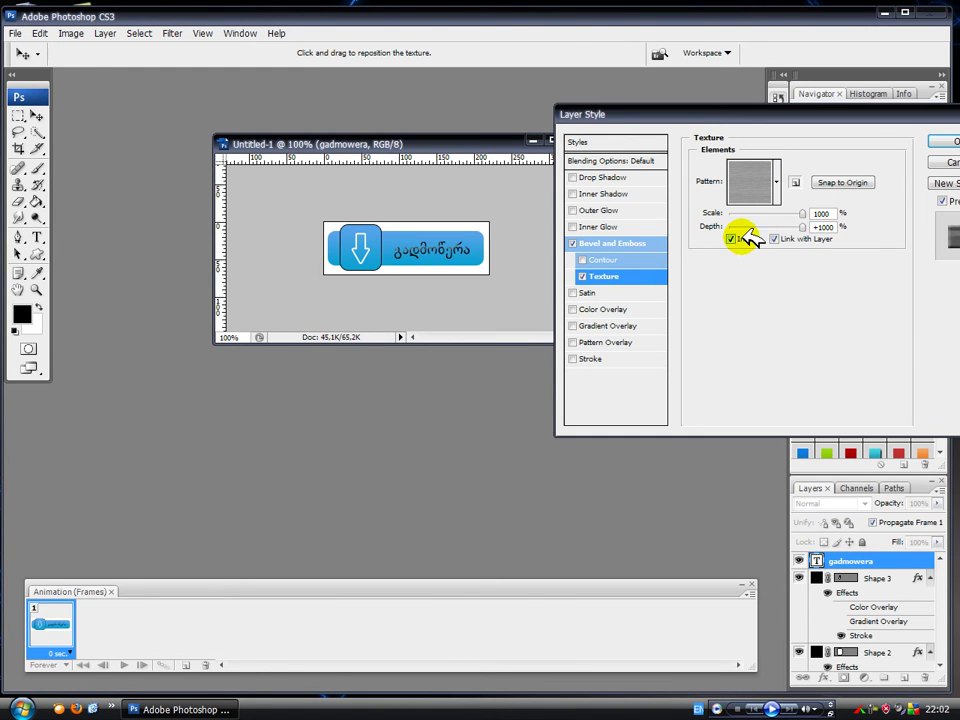
Add a 1 px white outside Stroke to the გადმოწერა text layer, without a Pattern Overlay, and nudge the text into place on the bar
left_click(606, 342)
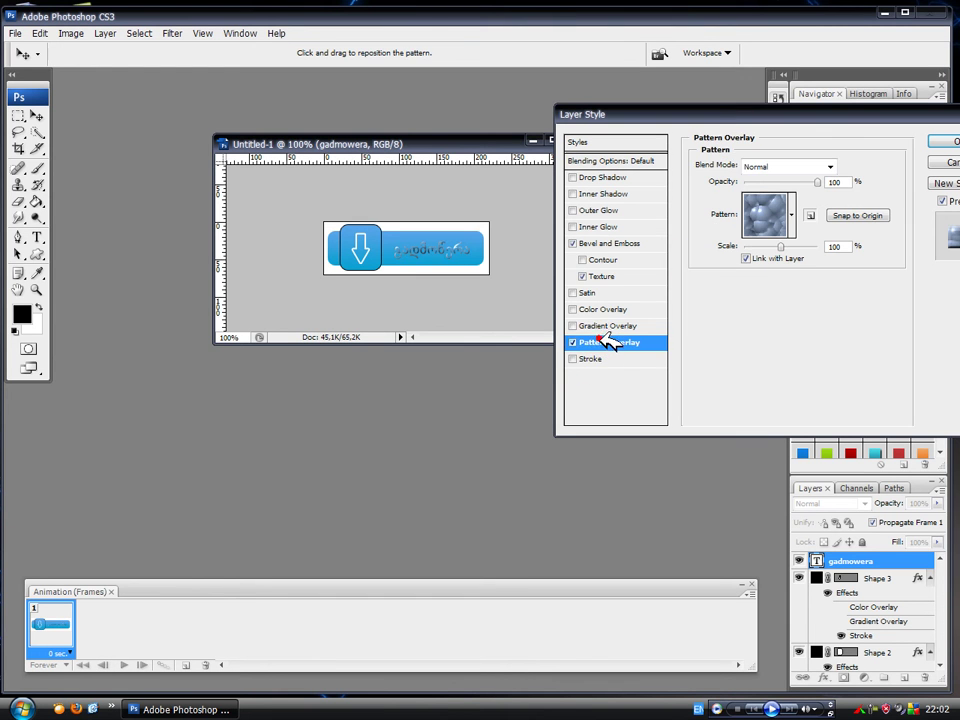
left_click(574, 343)
left_click(603, 361)
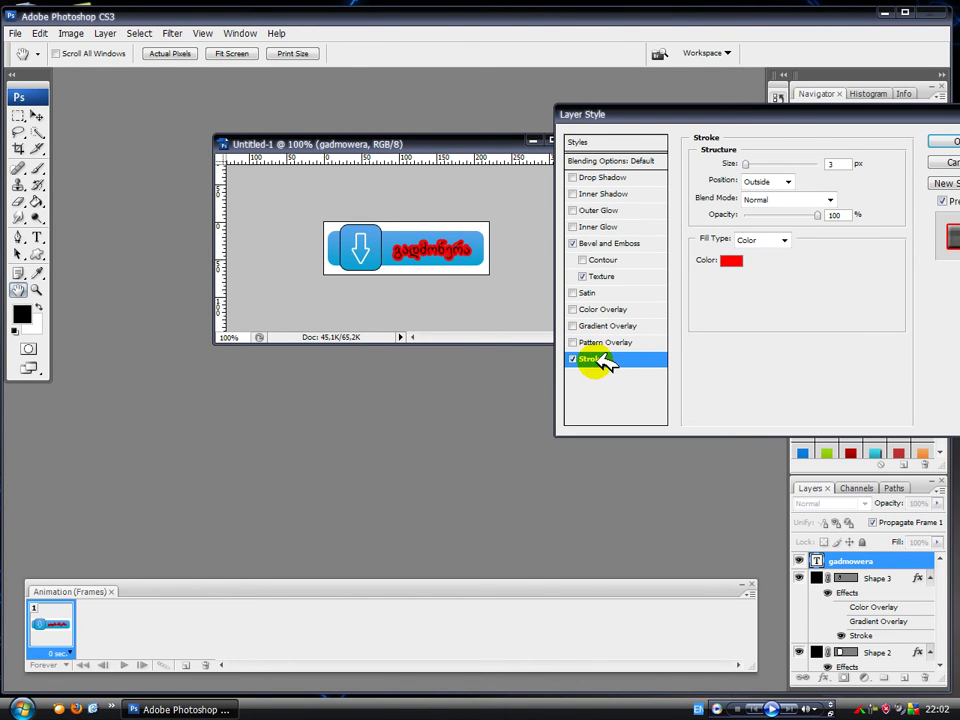
left_click(734, 261)
mouse_move(513, 442)
left_mouse_down()
mouse_move(456, 485)
mouse_move(377, 369)
mouse_move(343, 352)
left_mouse_up()
left_click(687, 343)
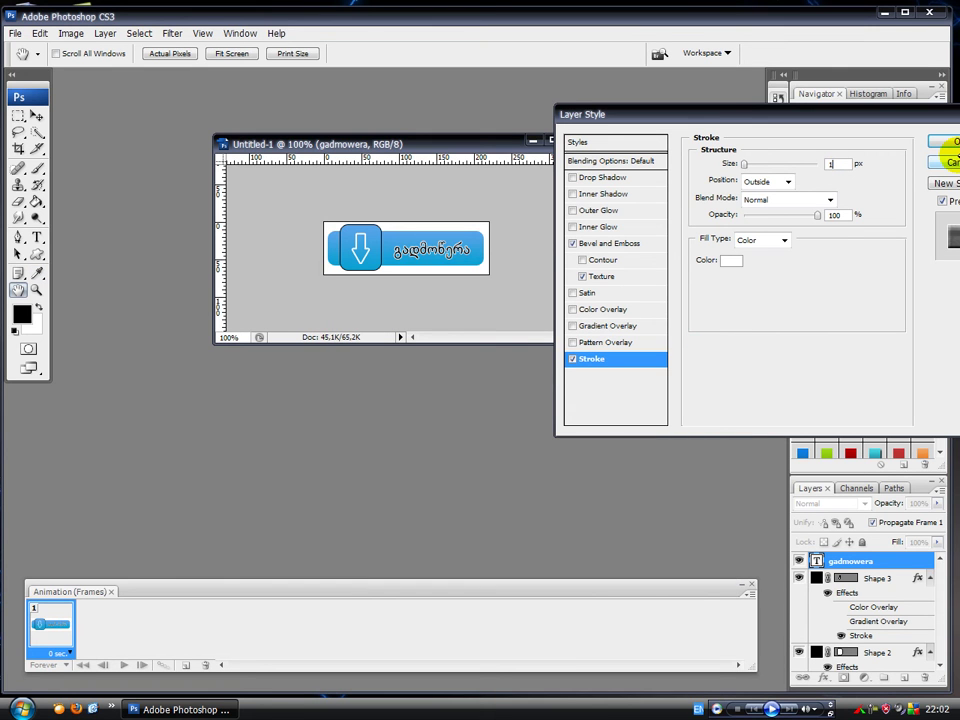
left_click(951, 140)
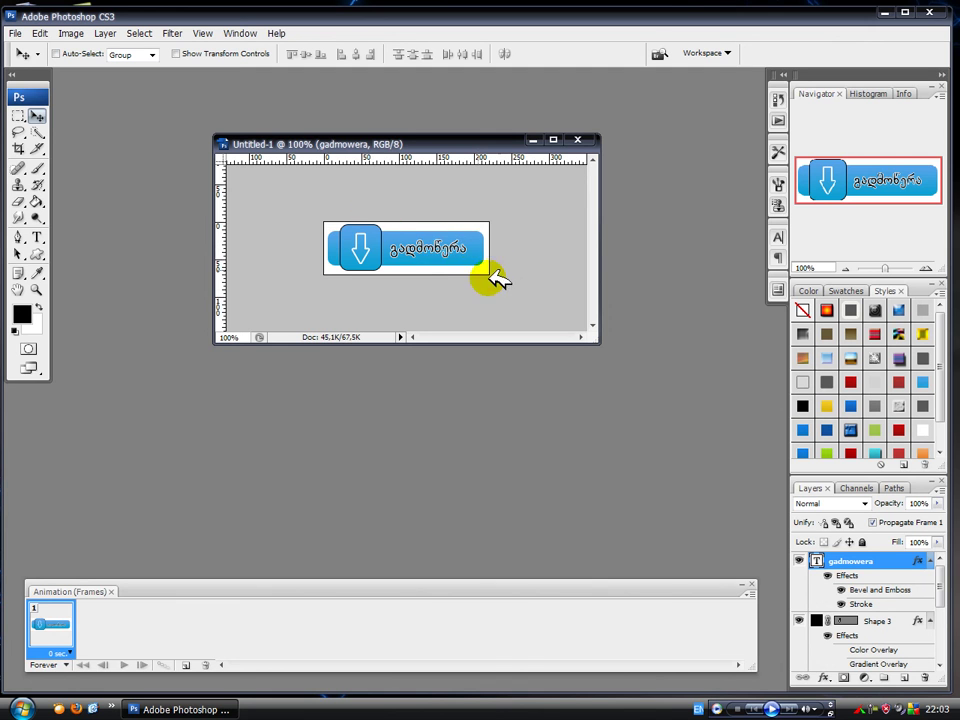
left_click_drag(440, 248, 445, 250)
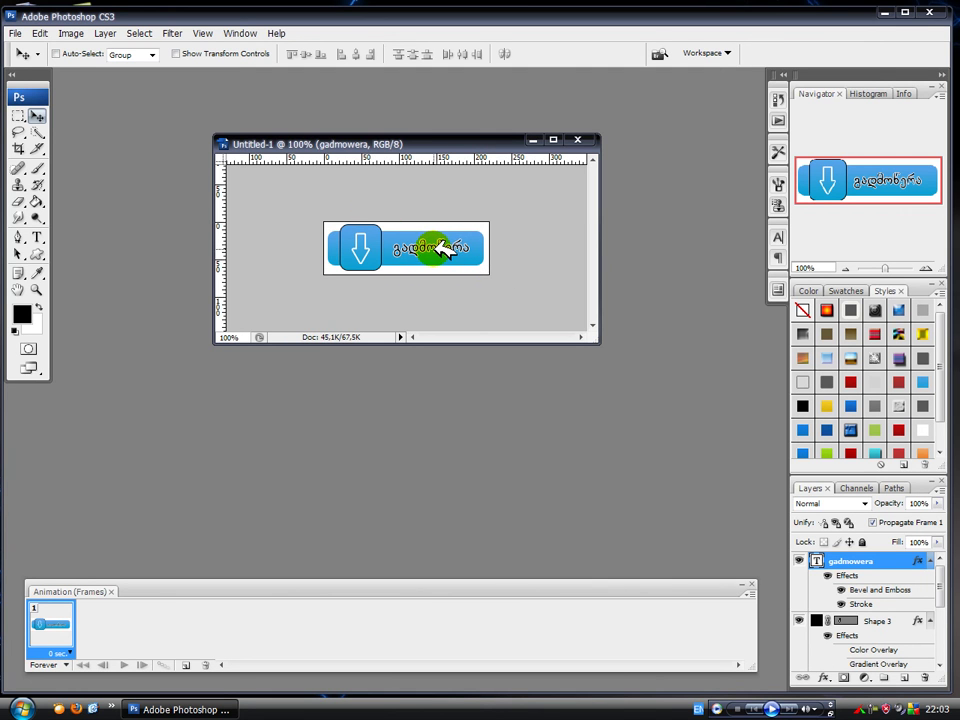
Save a copy of the button as download.png in PNG format in the videos folder on the Desktop
left_click(15, 33)
left_click(216, 226)
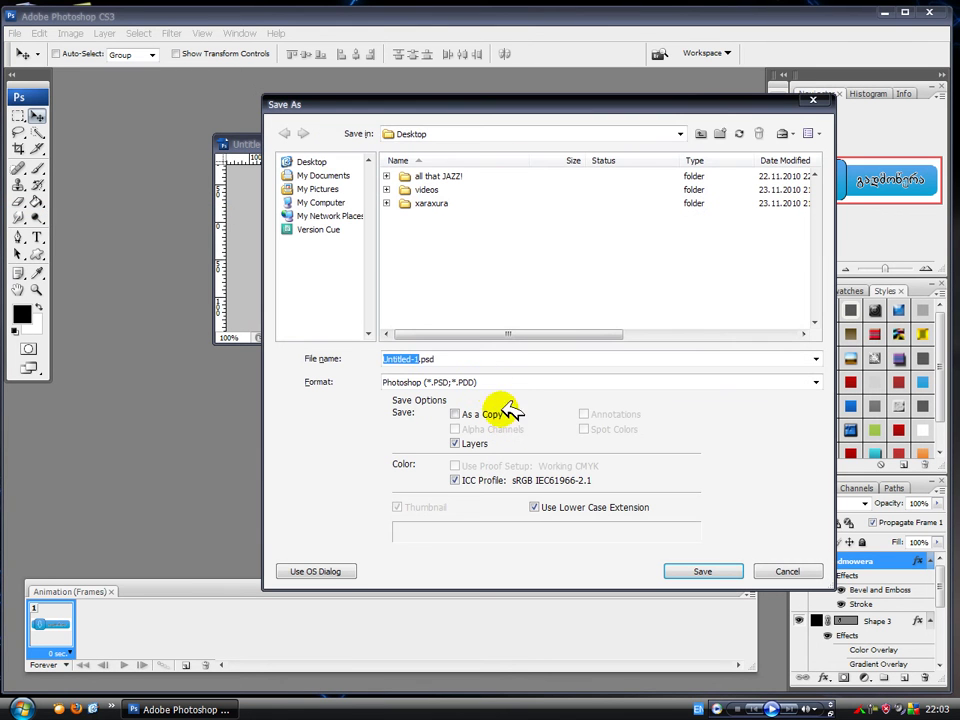
left_click(510, 382)
scroll(446, 454, "up", 2)
scroll(440, 455, "down", 2)
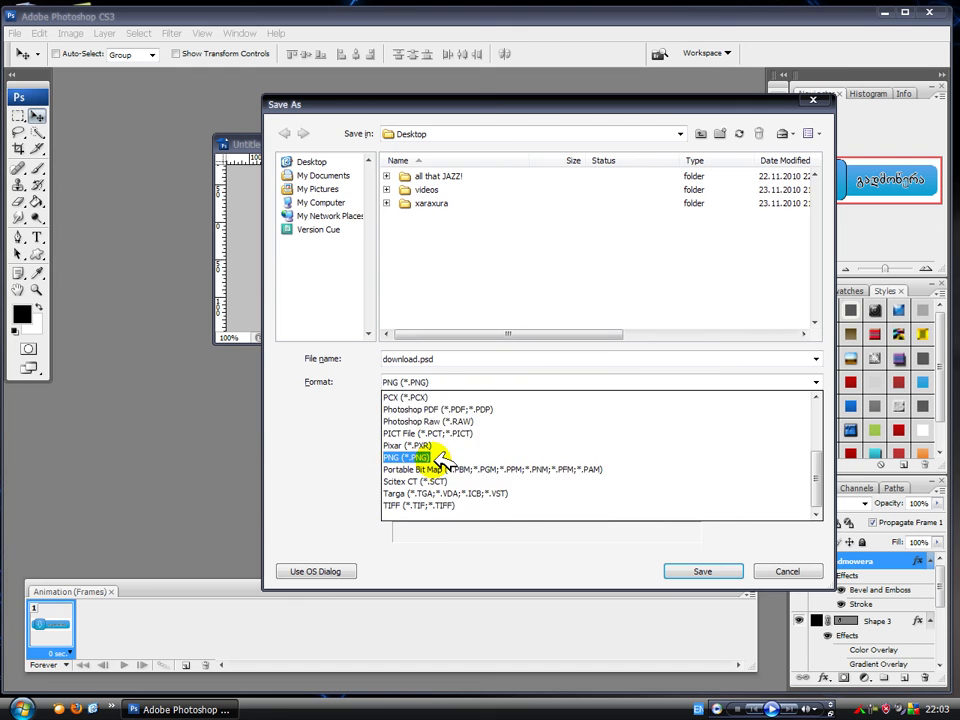
left_click(440, 458)
double_click(427, 190)
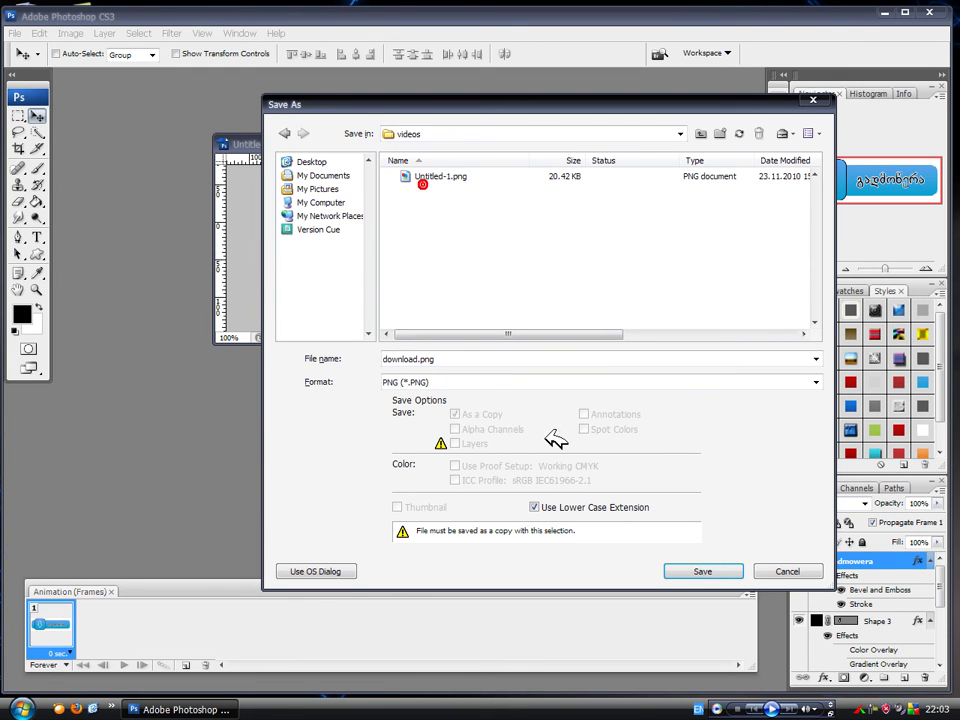
left_click(720, 568)
left_click(524, 343)
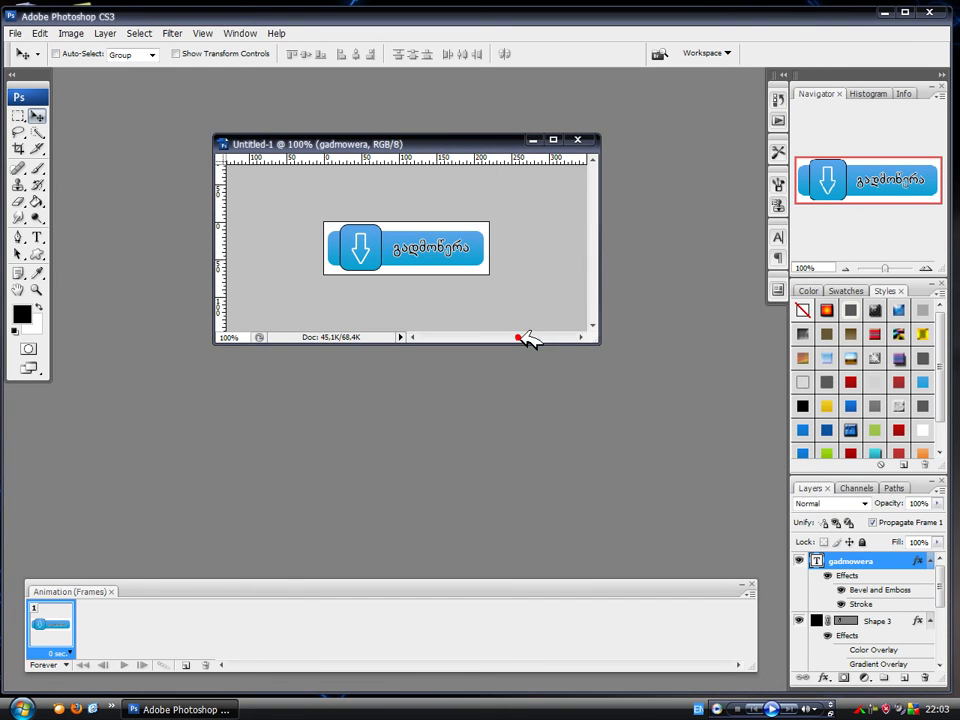
left_click(878, 706)
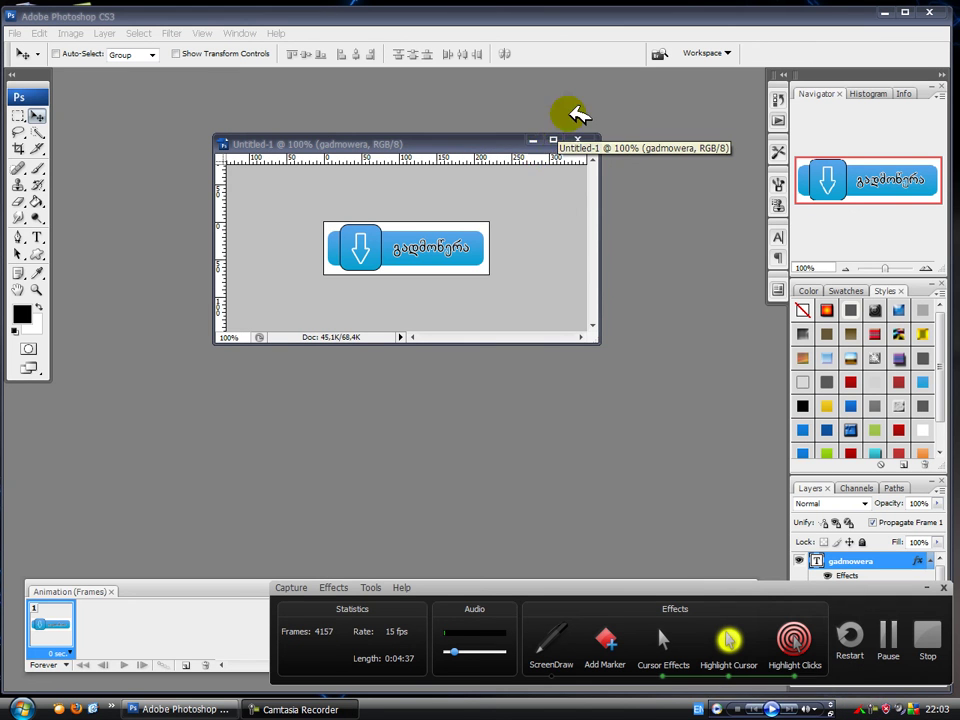
left_click(525, 141)
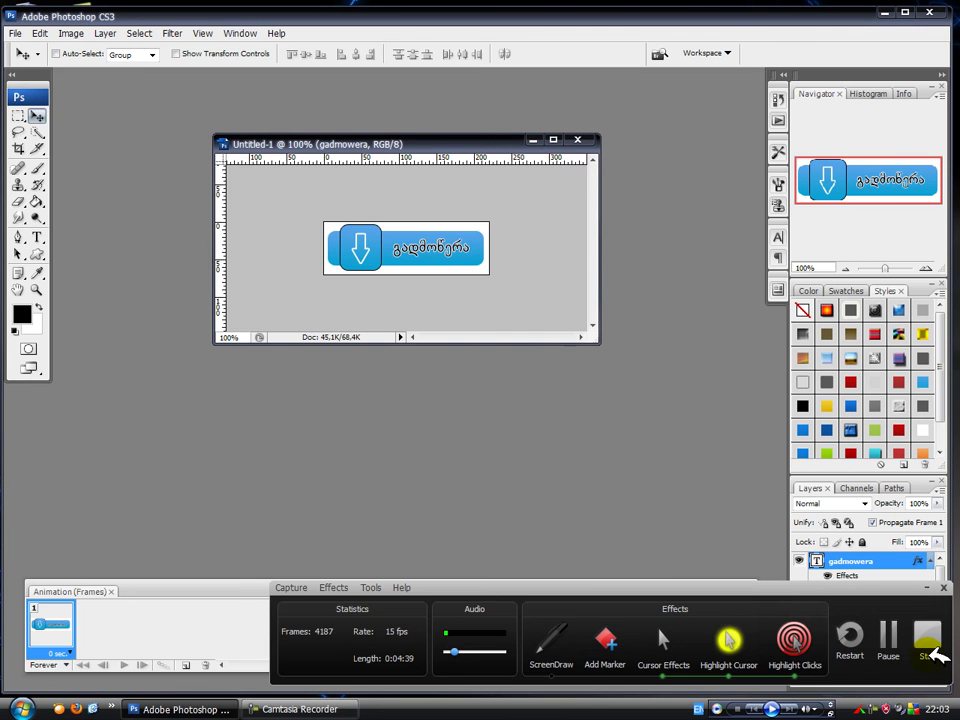